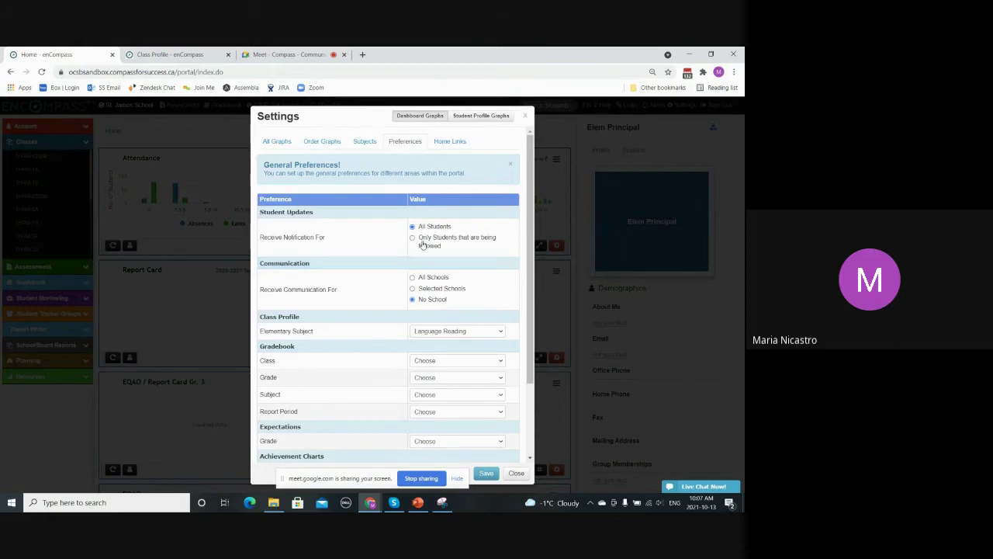
Save the general preferences and switch the active school to St. Michael (Fitzroy) School.
left_click(485, 473)
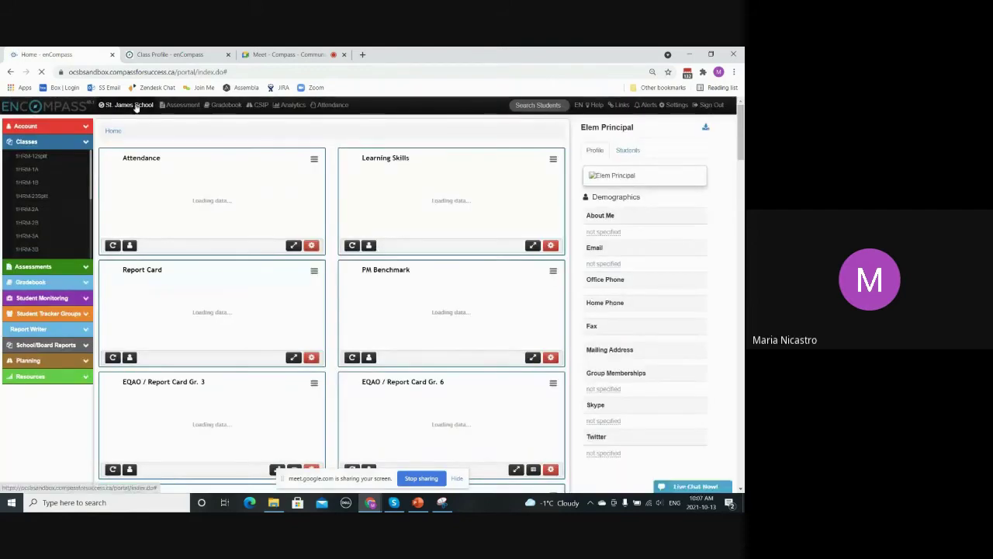
left_click(128, 105)
left_click(142, 129)
scroll(162, 221, "down", 5)
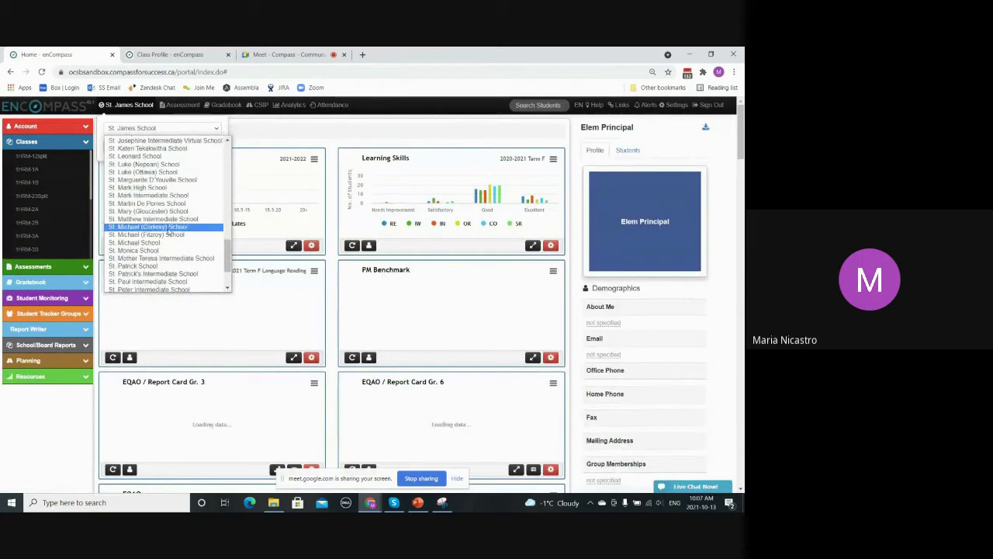
left_click(169, 234)
left_click(195, 148)
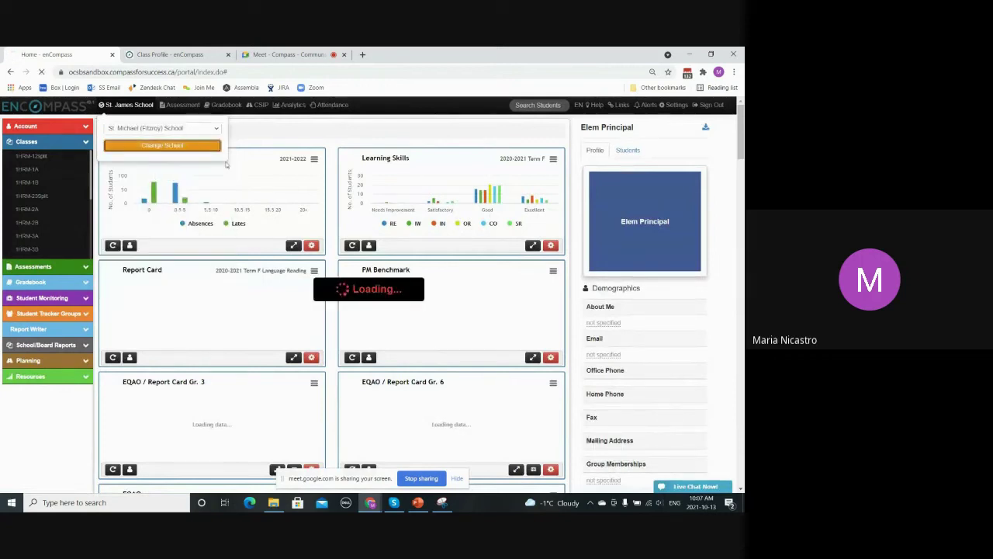
Open a student's profile from the school's student list and follow updates for that student.
left_click(628, 150)
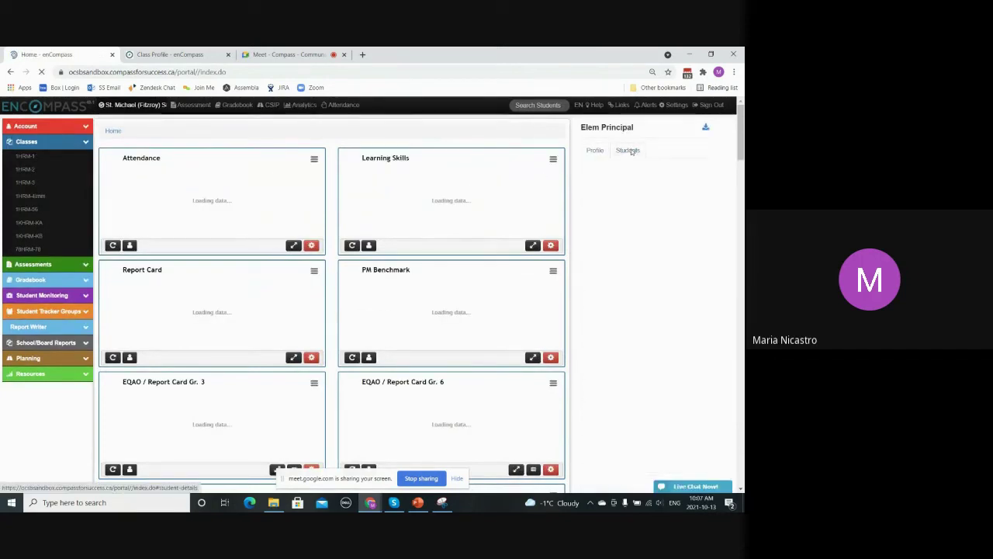
left_click(641, 283)
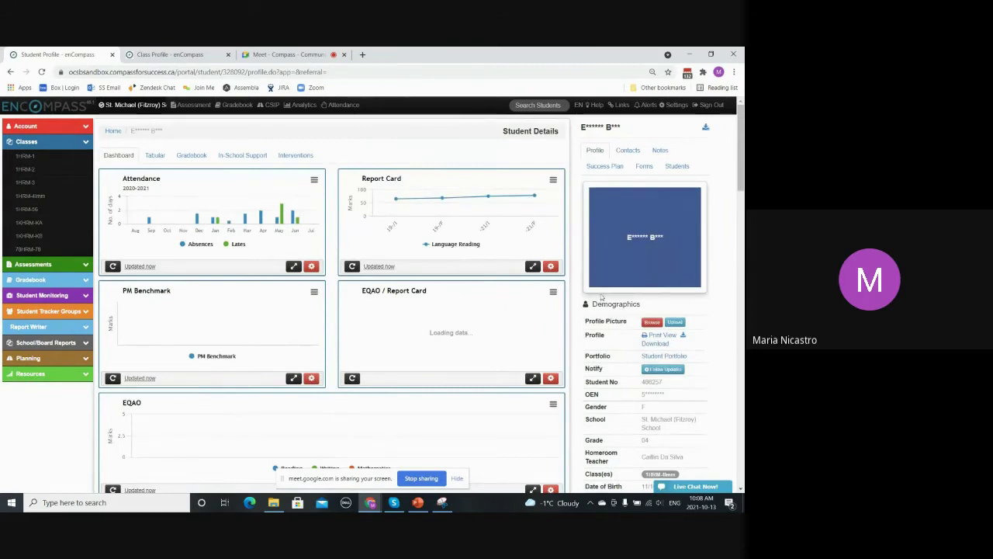
left_click(658, 371)
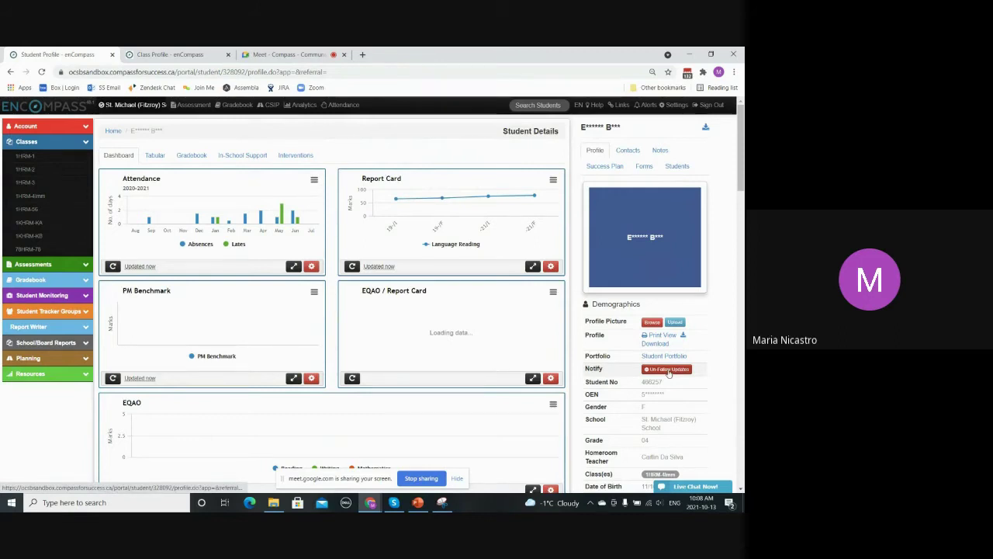
In the general preferences, try All Students for notifications and switch communication to Selected Schools and back to All Schools.
left_click(669, 105)
left_click(410, 144)
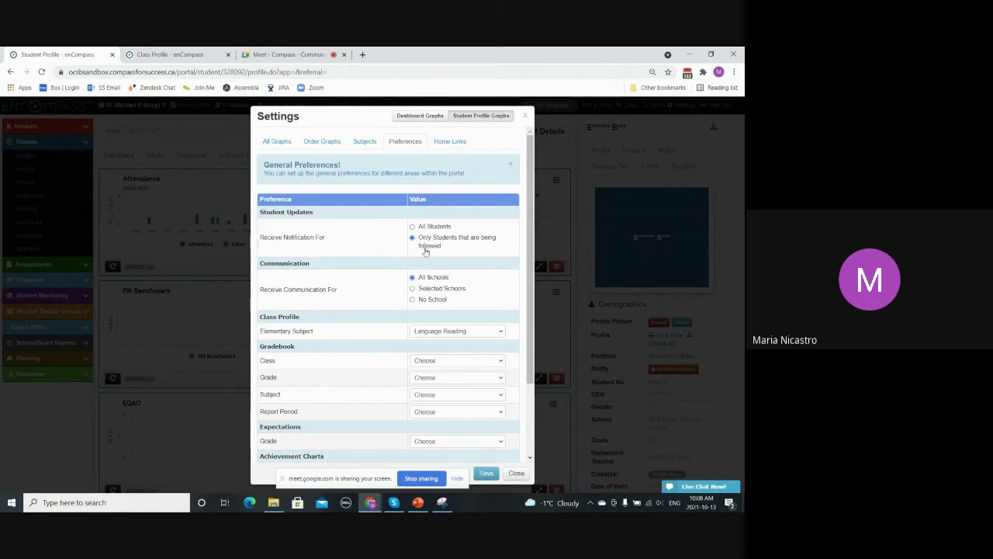
left_click(412, 227)
left_click(412, 288)
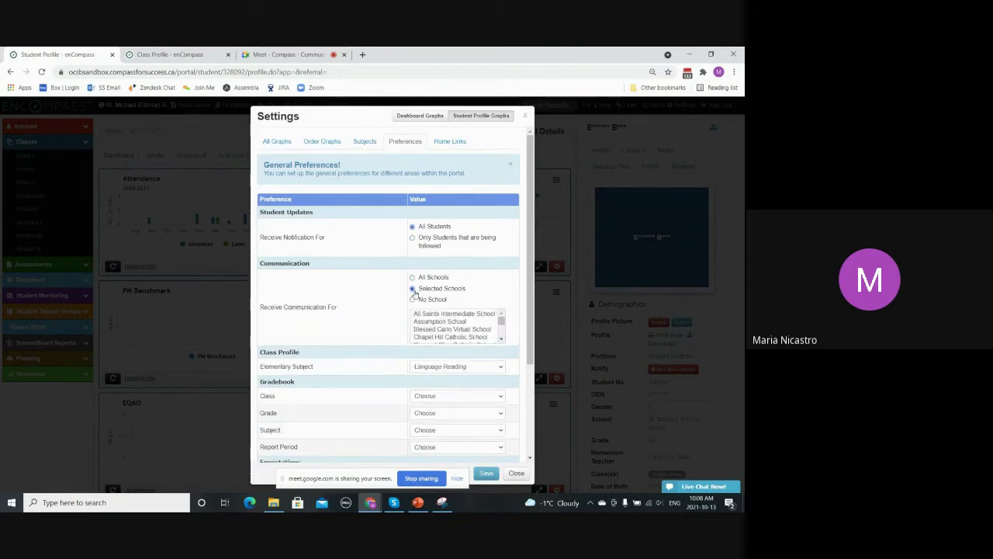
scroll(443, 330, "down", 3)
scroll(443, 330, "up", 3)
left_click(475, 281)
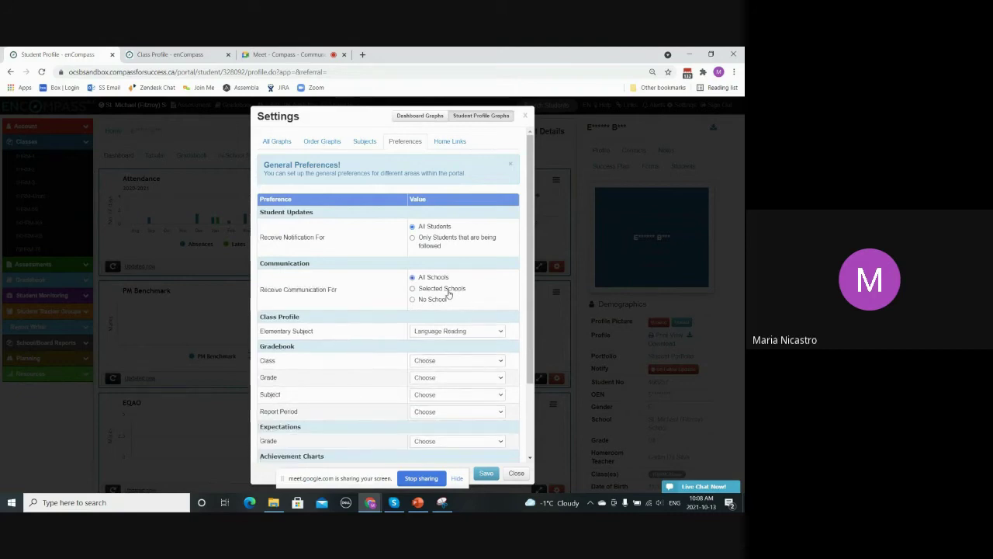
Try the Selected Schools, No School and All Schools communication options, and close the settings without saving.
left_click(448, 293)
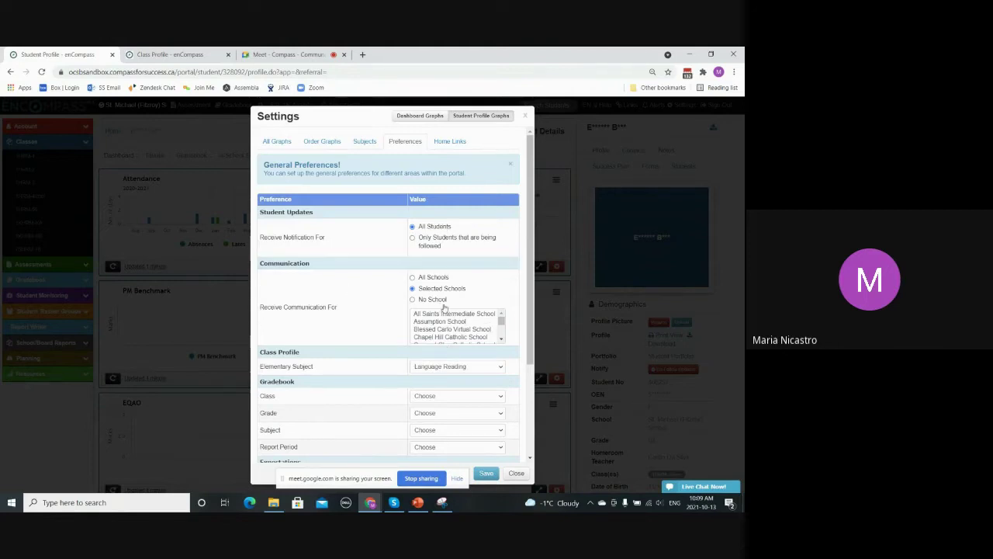
left_click(413, 299)
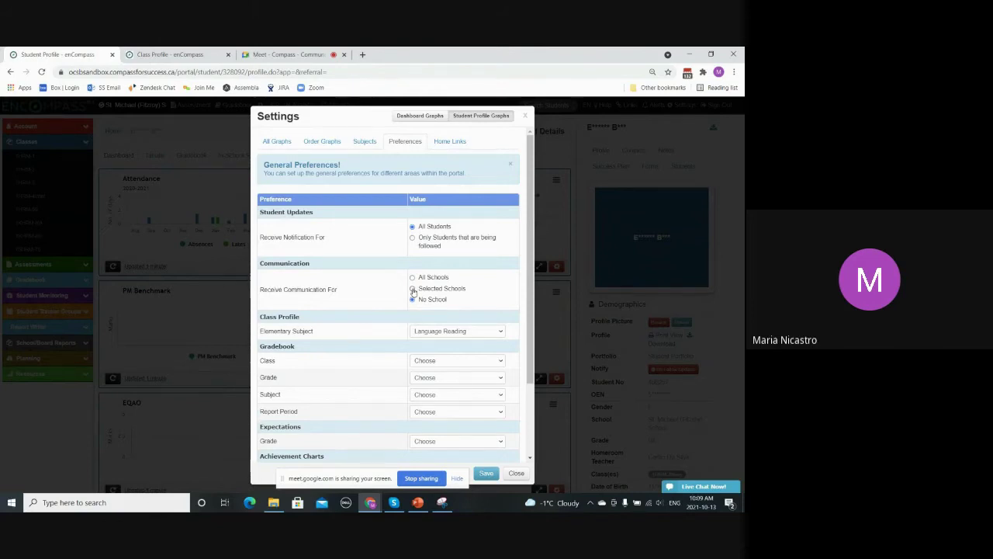
left_click(412, 289)
left_click(412, 280)
left_click(526, 118)
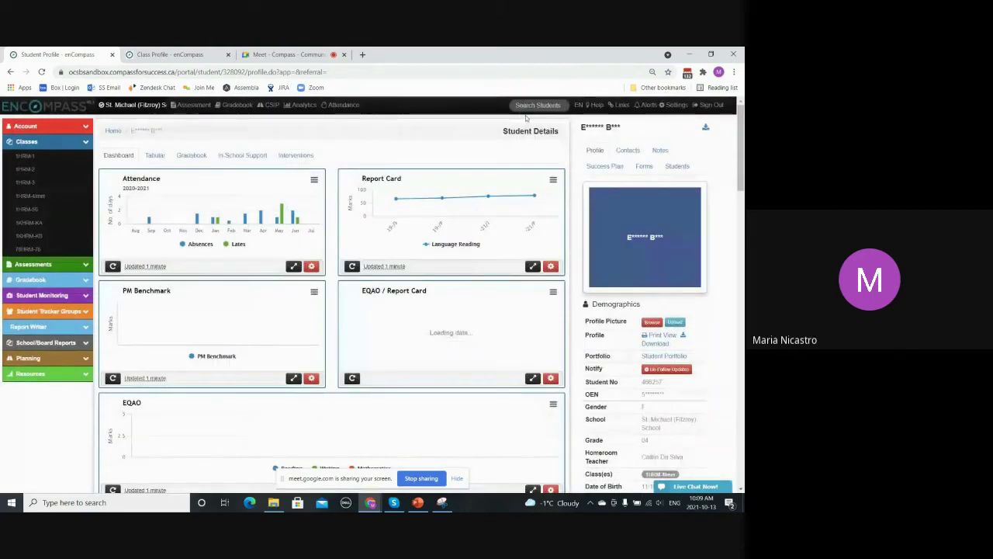
Look over the student list in the 1HRM-4Imm class profile and return to the student's profile.
mouse_move(491, 219)
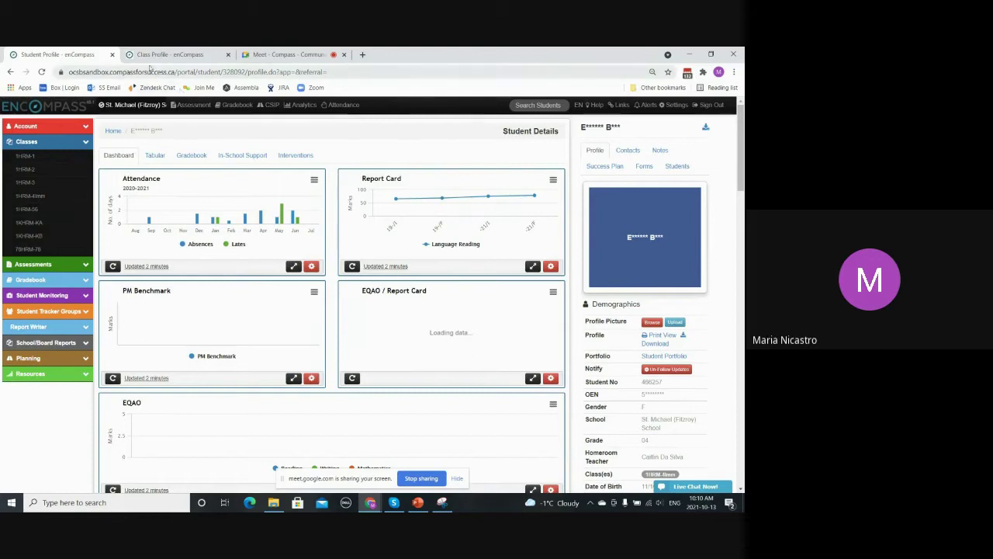
left_click(150, 56)
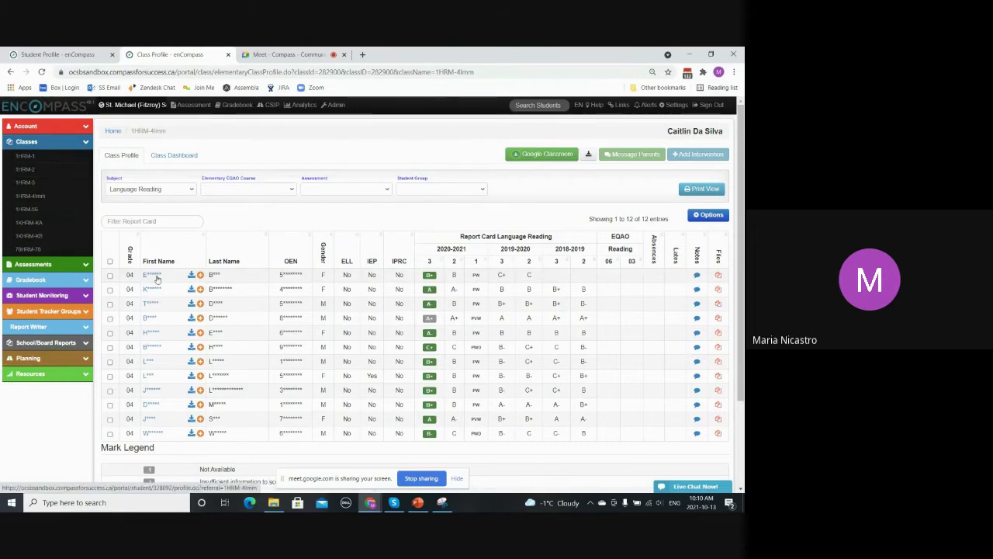
left_click(70, 55)
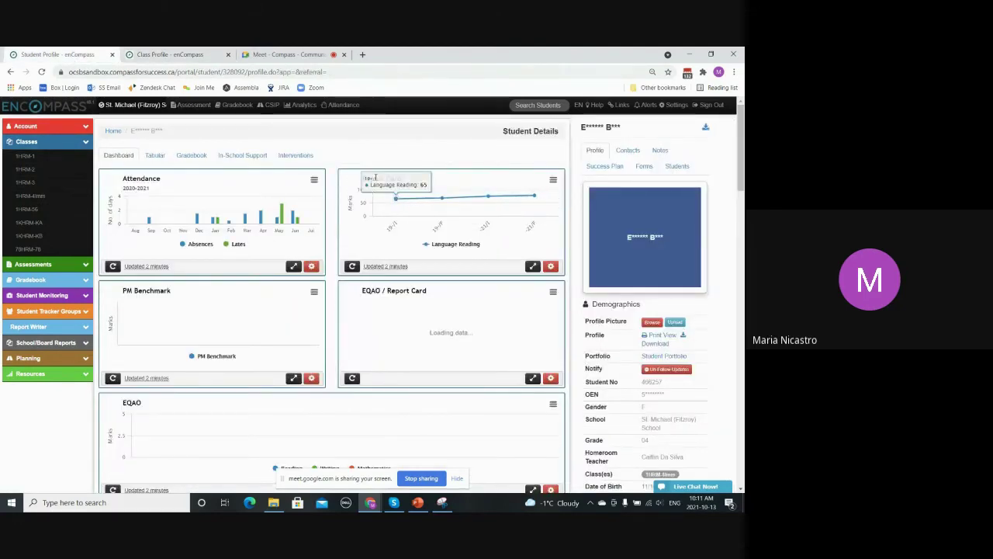
Show all of the student's notes, review the type choices for filtering and for new notes, and close the notes.
left_click(658, 152)
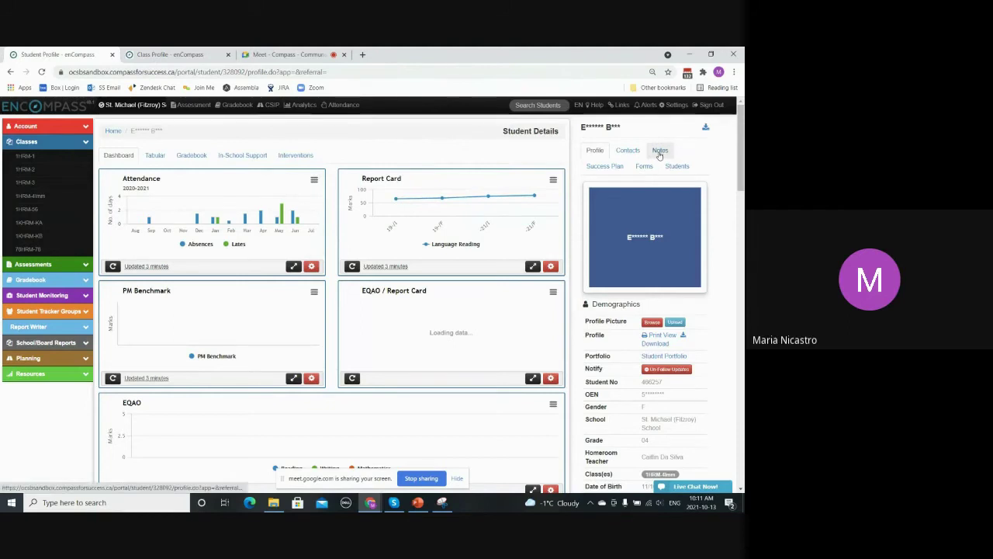
left_click(603, 187)
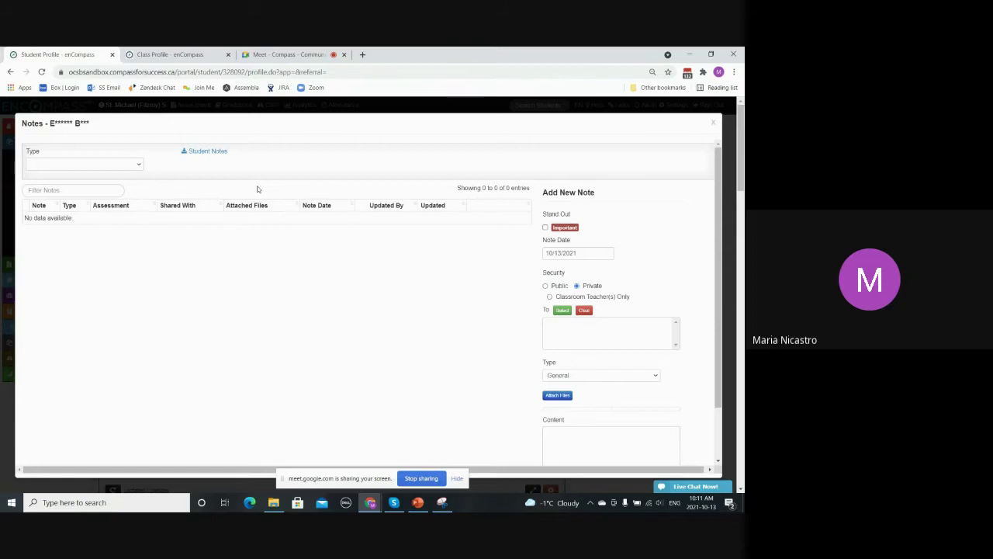
left_click(100, 166)
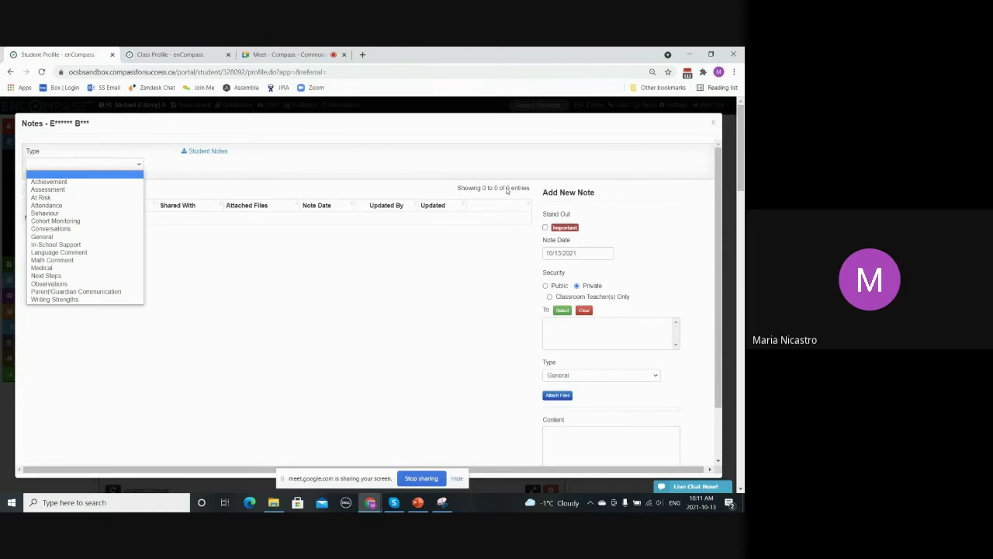
scroll(719, 225, "down", 2)
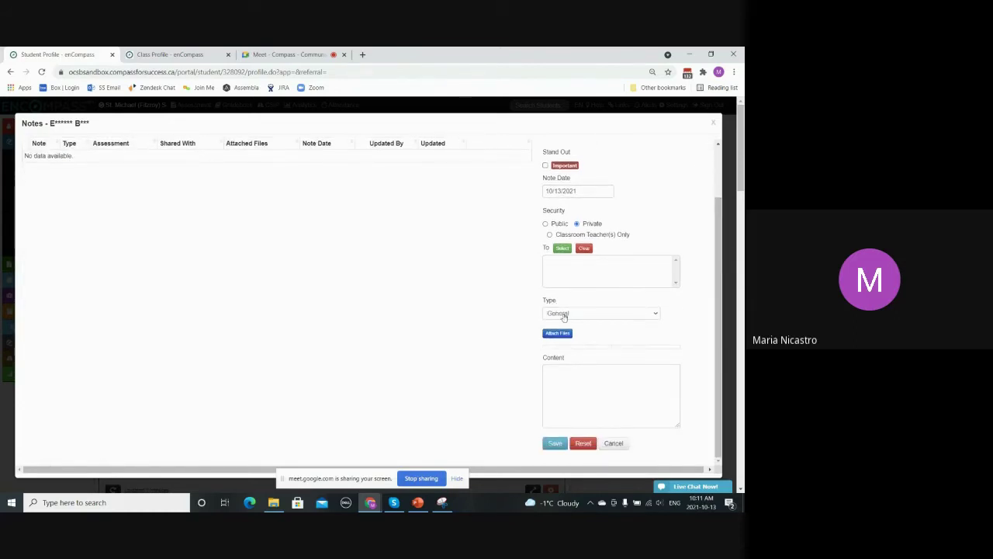
left_click(565, 315)
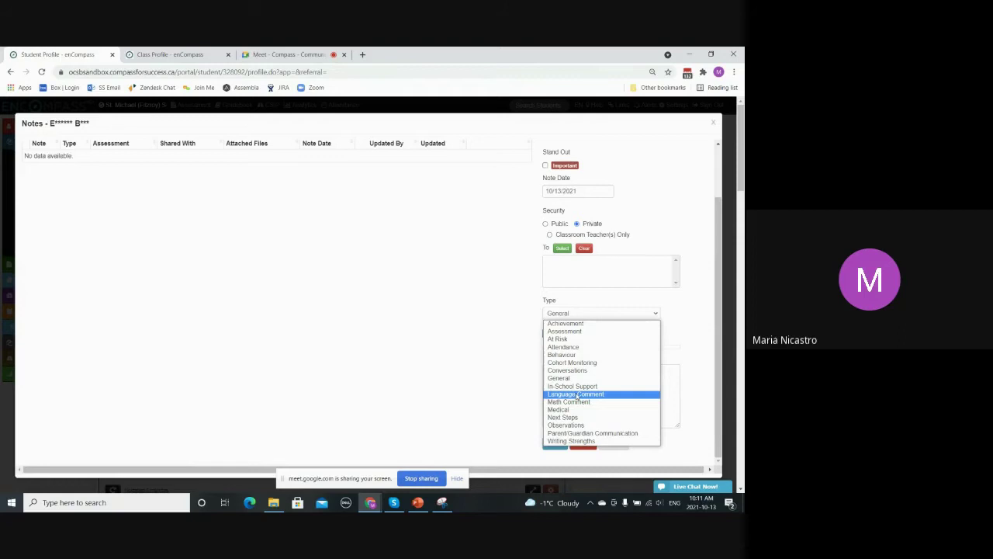
left_click(698, 119)
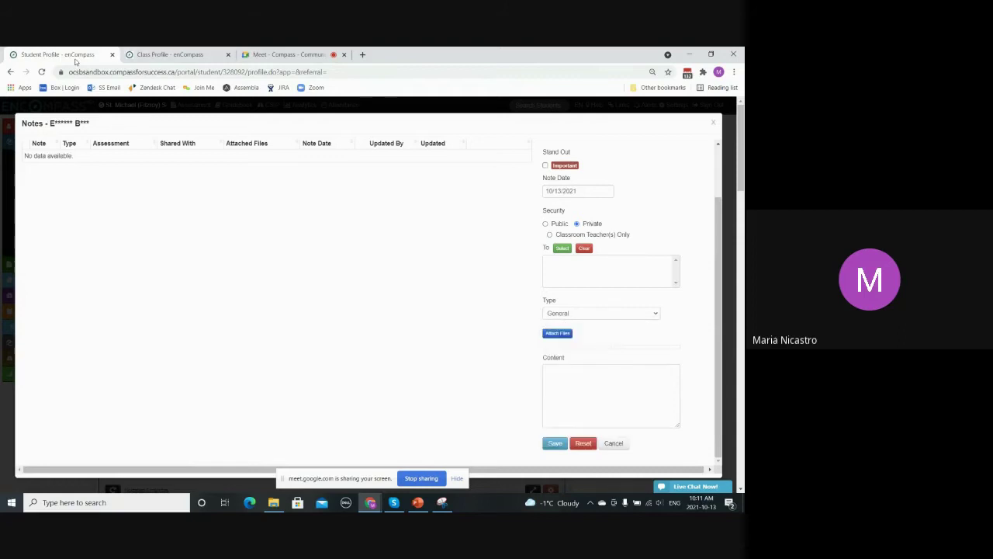
left_click(713, 122)
Open the Gradebook in a new browser tab and show the notes of the student listed in class 1HRM-1.
right_click(244, 108)
left_click(278, 111)
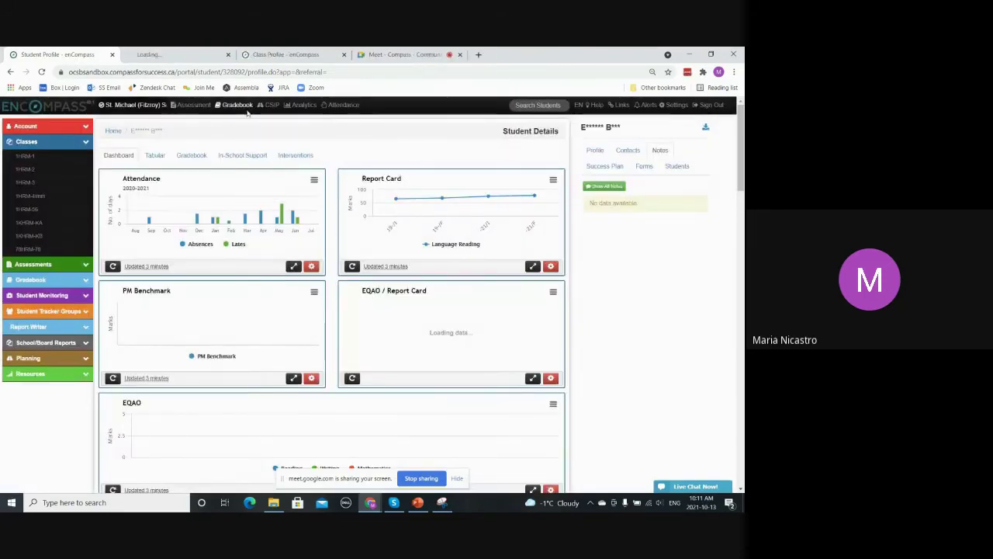
left_click(181, 61)
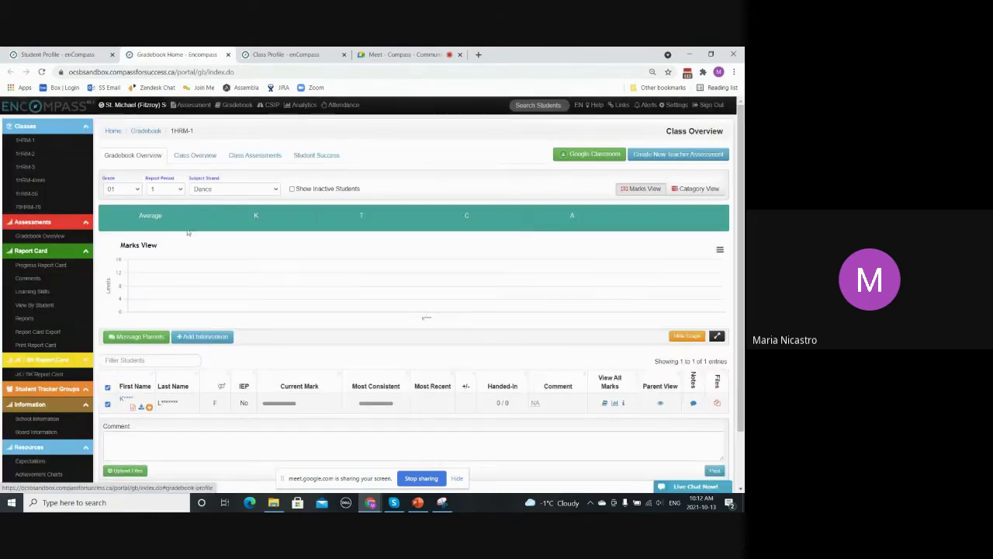
left_click(693, 402)
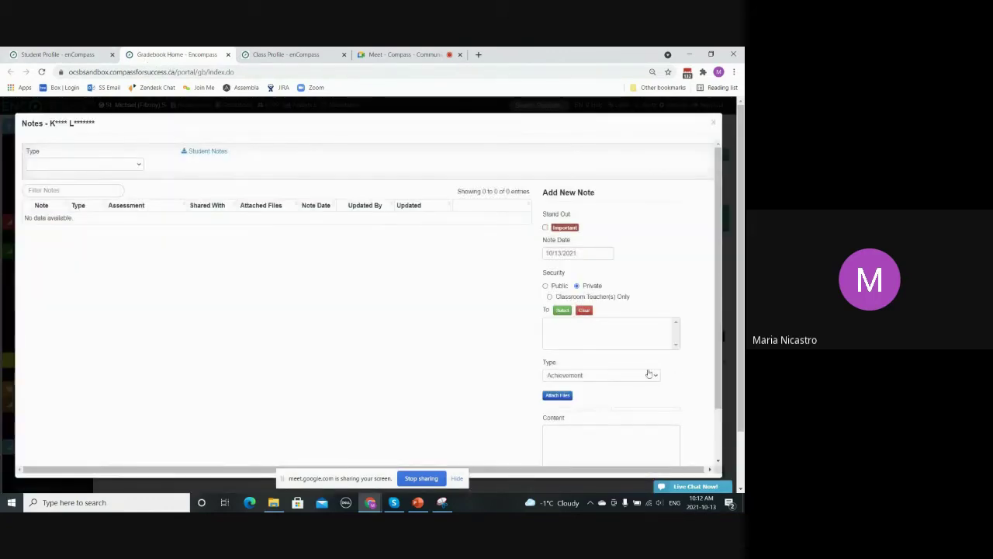
Review the note types available for the new note, leaving Achievement selected.
scroll(652, 372, "down", 2)
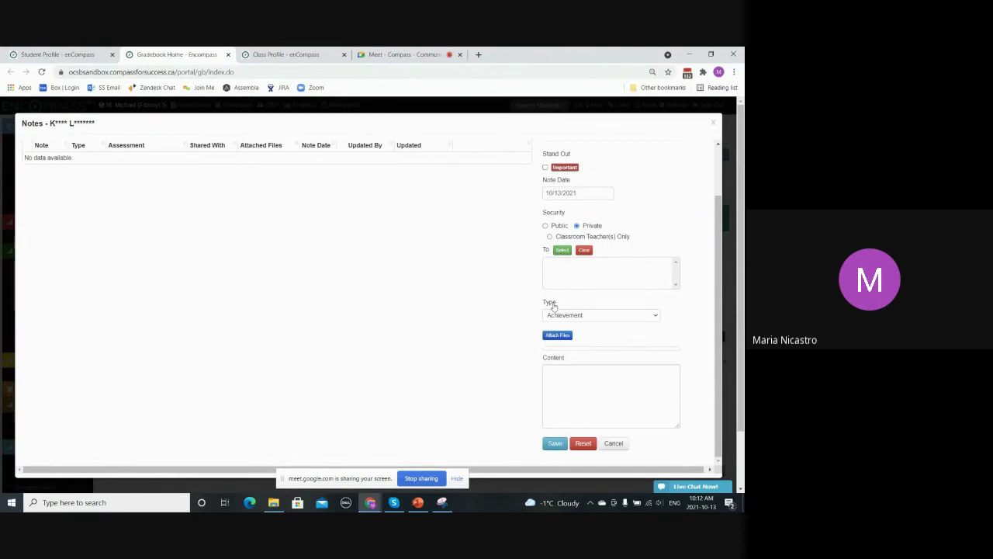
left_click(574, 315)
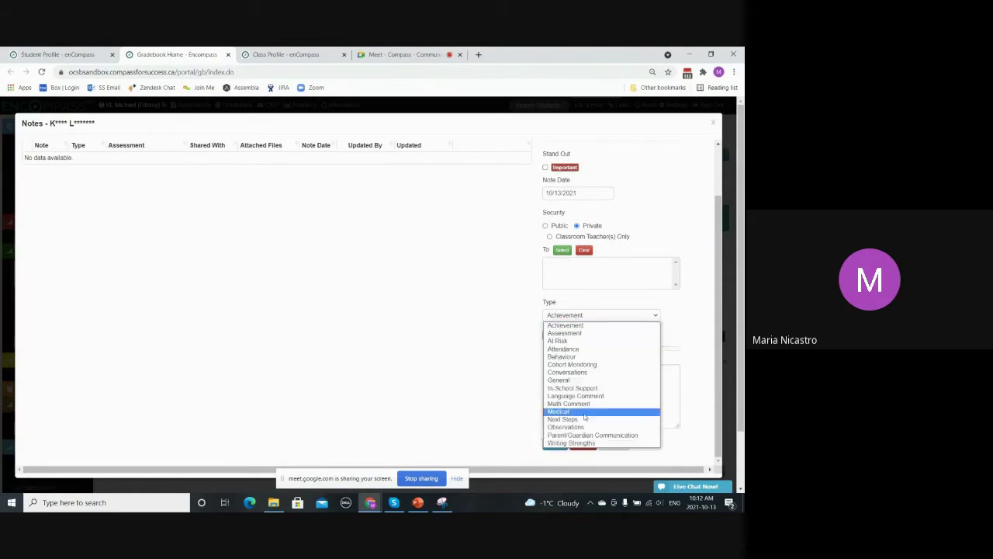
left_click(597, 309)
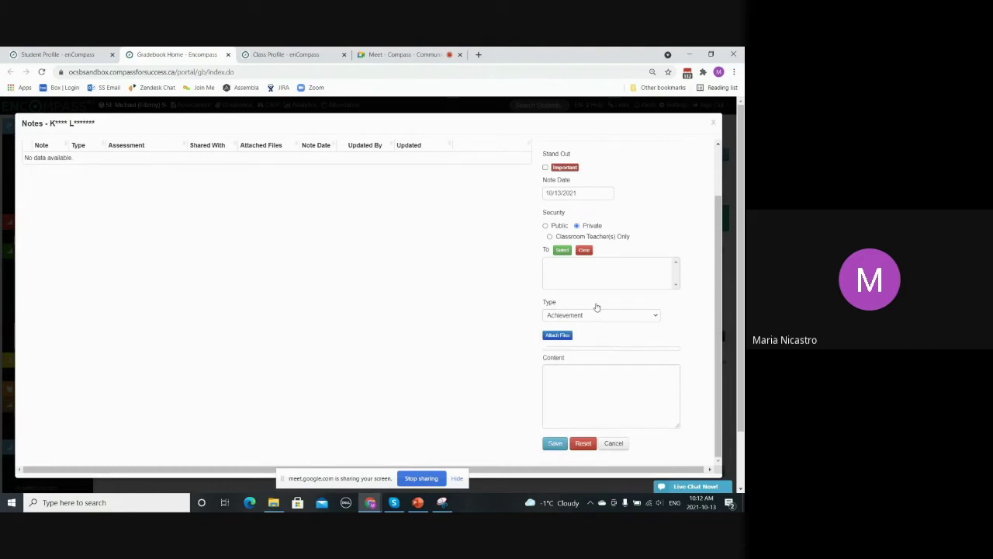
Mark the new note as Important and check the calendar for its note date, keeping 10/13/2021.
scroll(597, 308, "up", 1)
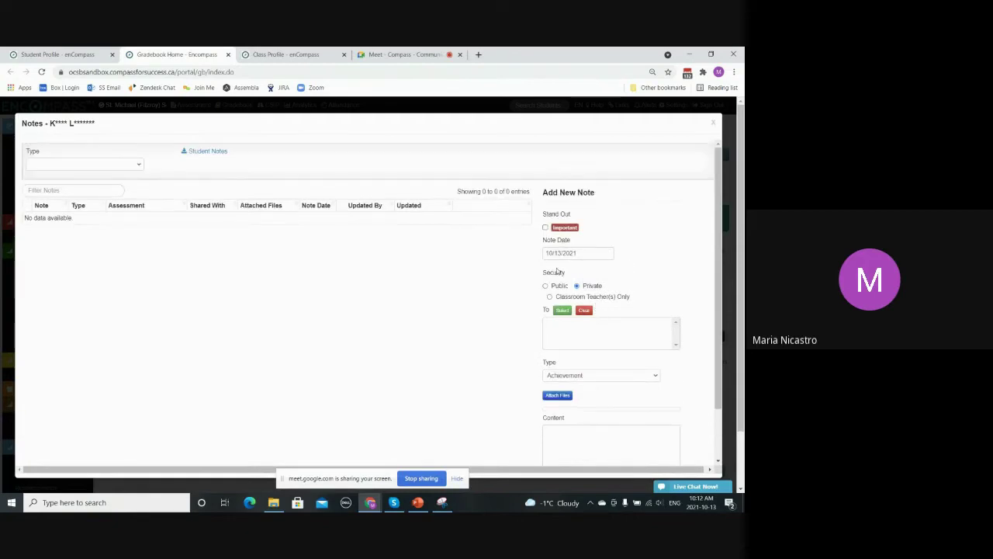
left_click(546, 228)
scroll(639, 278, "down", 1)
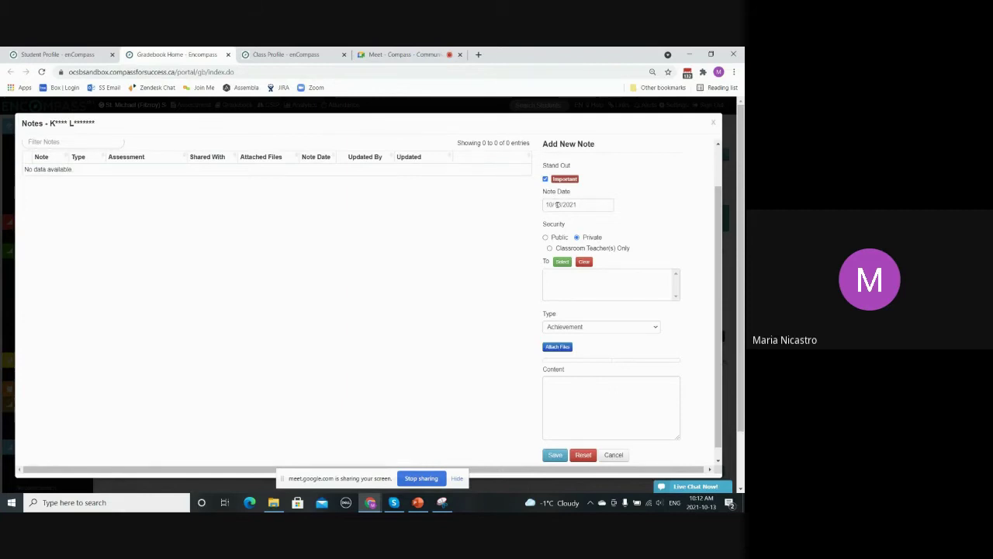
left_click(557, 204)
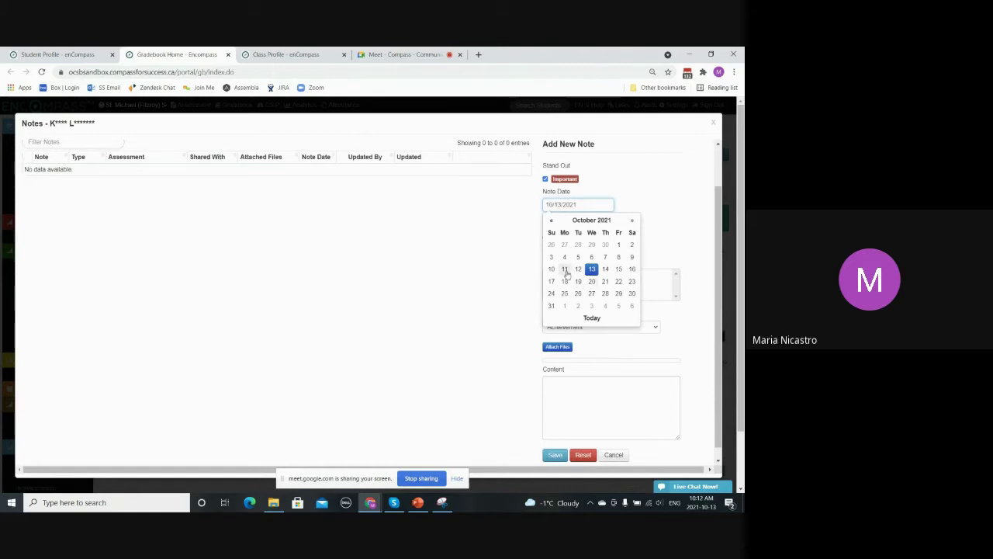
left_click(625, 205)
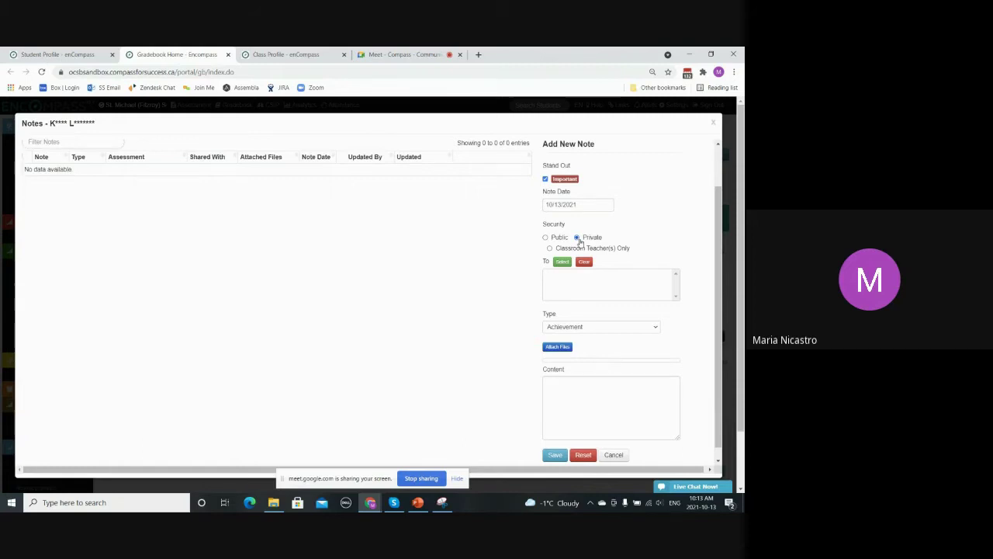
Compare the Public, Private and Classroom Teacher(s) Only security options, browse the staff list for private recipients, and keep the note Private.
left_click(546, 237)
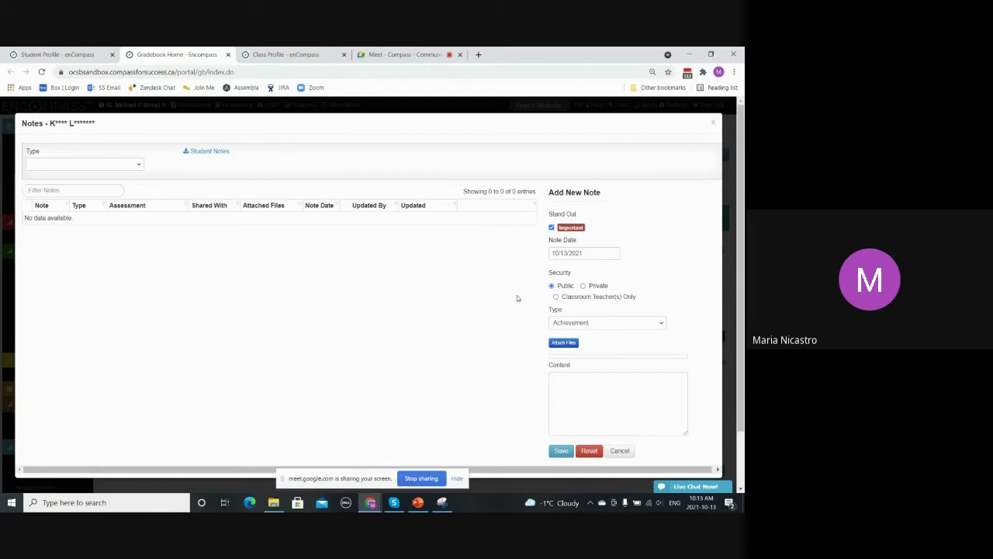
left_click(591, 289)
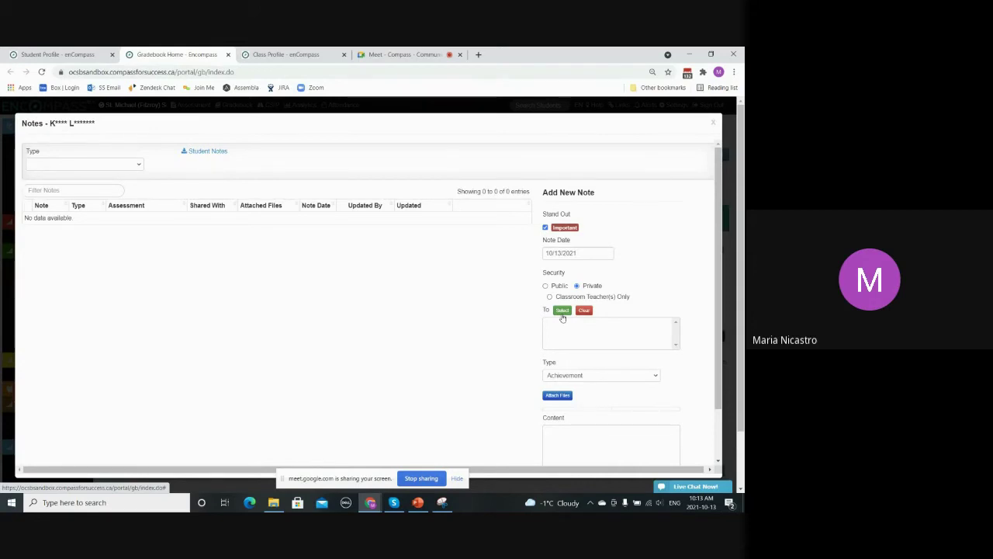
left_click(563, 312)
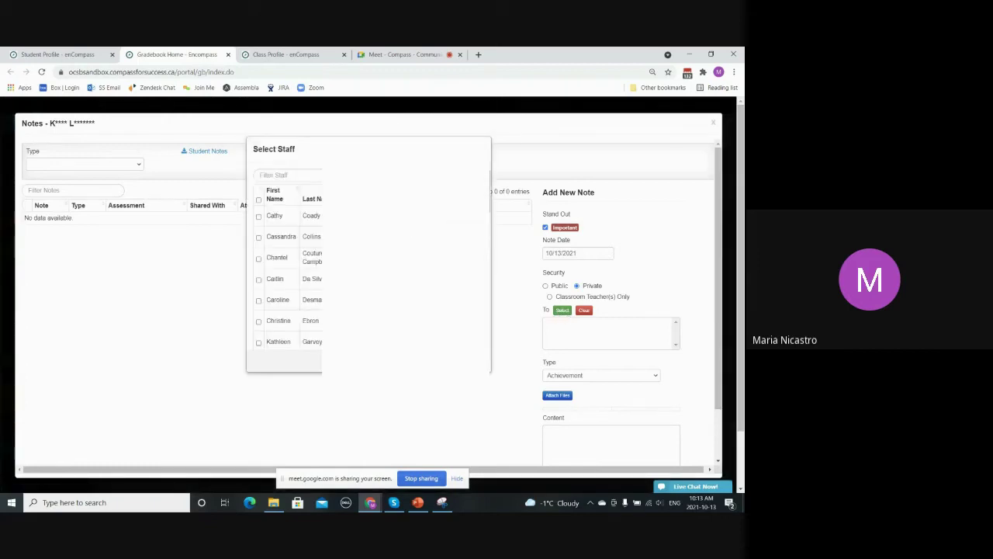
scroll(369, 256, "down", 8)
scroll(368, 256, "up", 10)
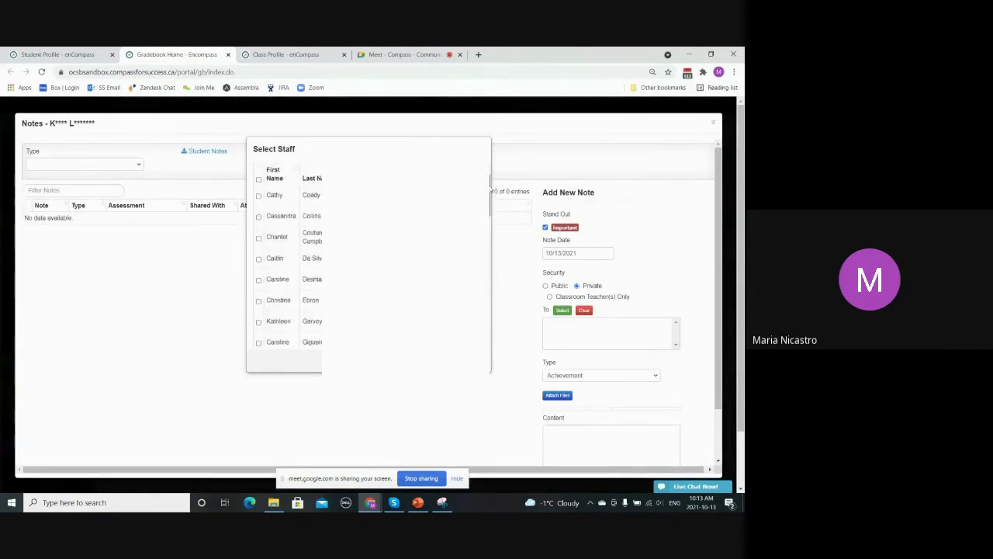
left_click(559, 308)
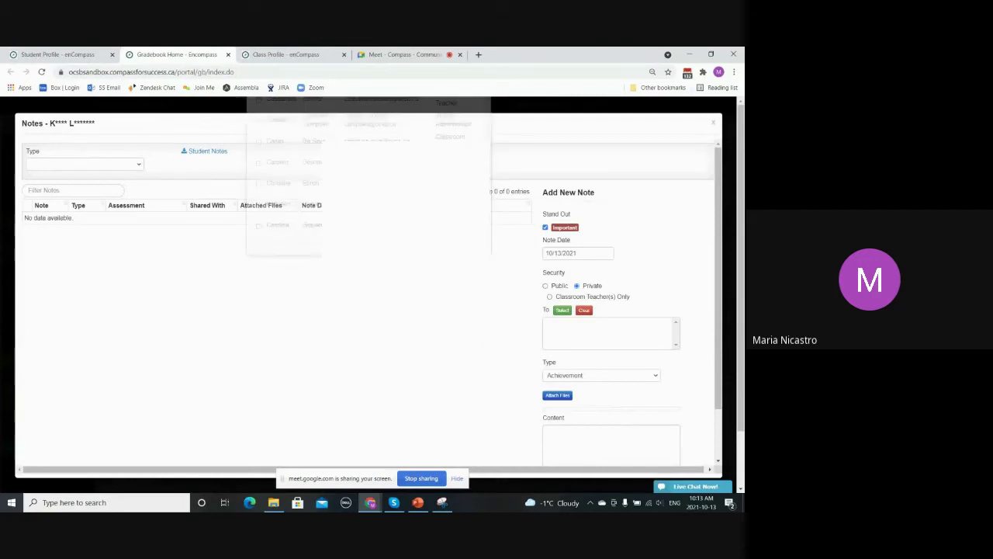
left_click(549, 298)
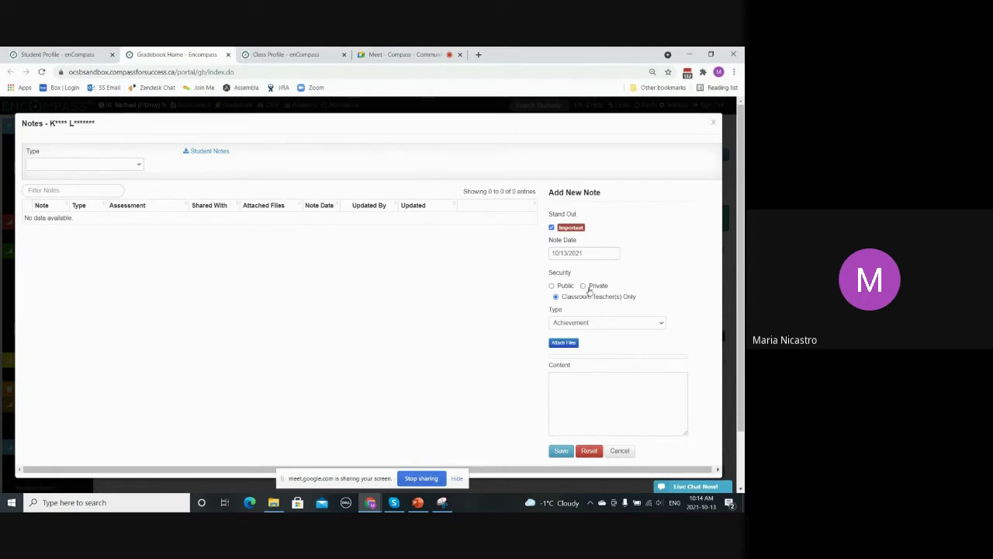
left_click(585, 286)
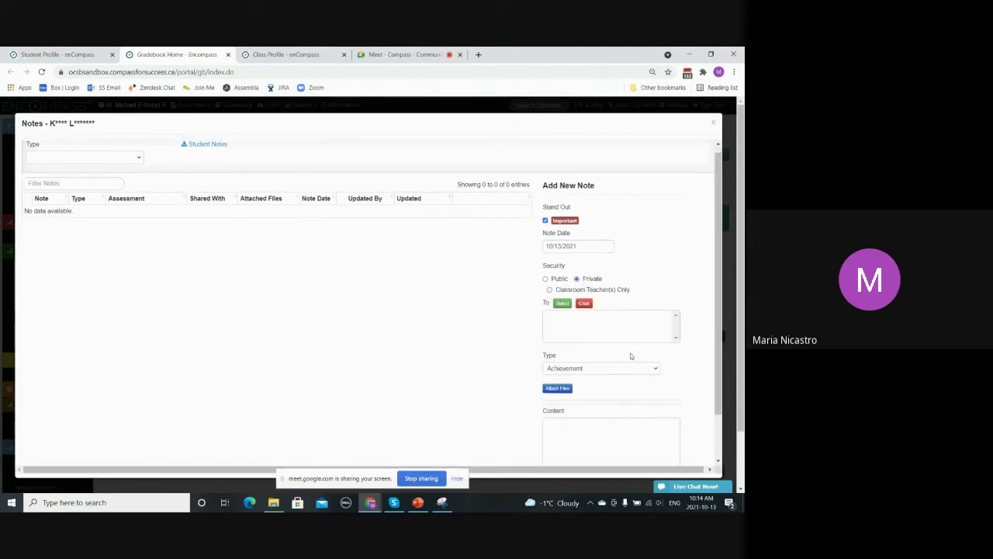
View the Student Portfolio used for attaching files to the note and close it without adding any.
scroll(631, 356, "down", 1)
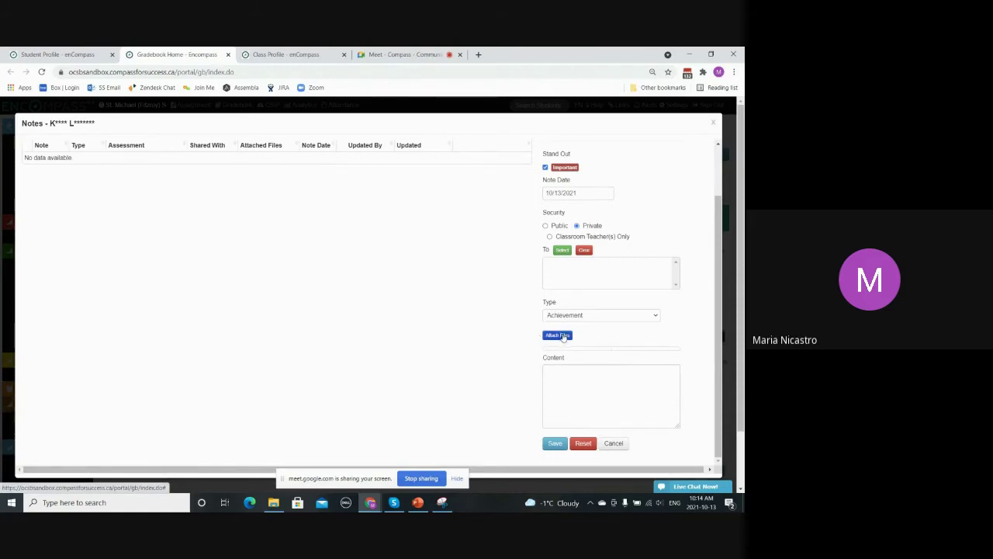
left_click(563, 336)
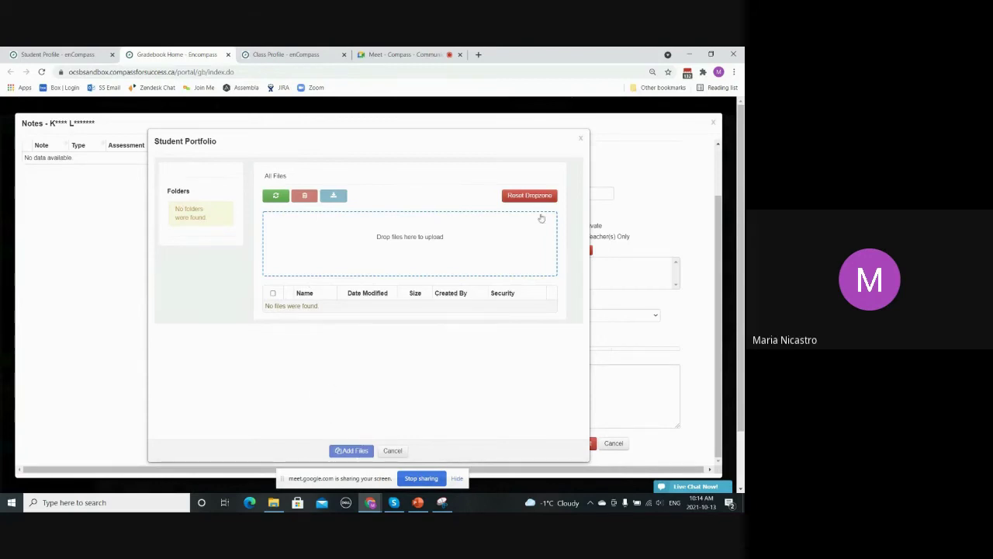
left_click(581, 138)
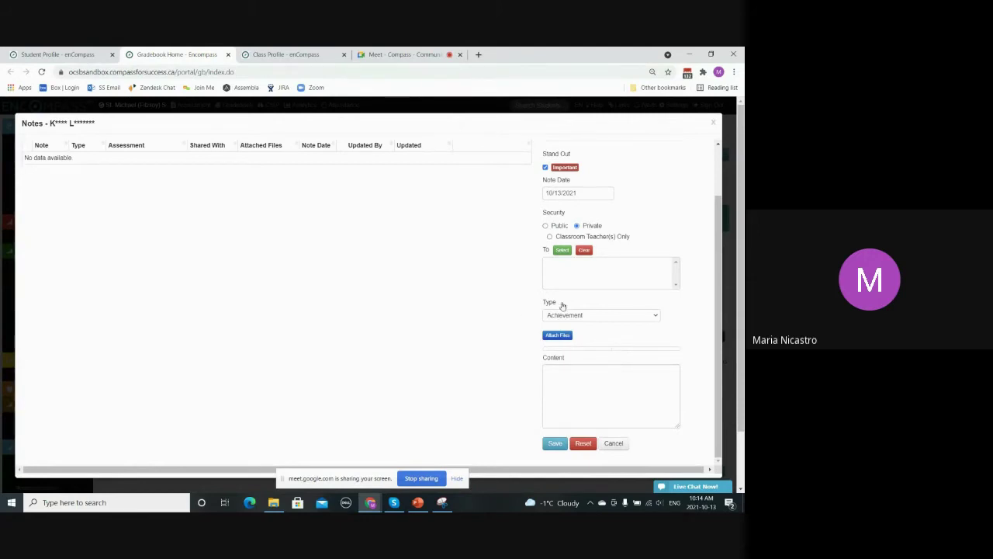
Enter "Student handed assessment 1 in late" as the note's content and save the note.
left_click(571, 391)
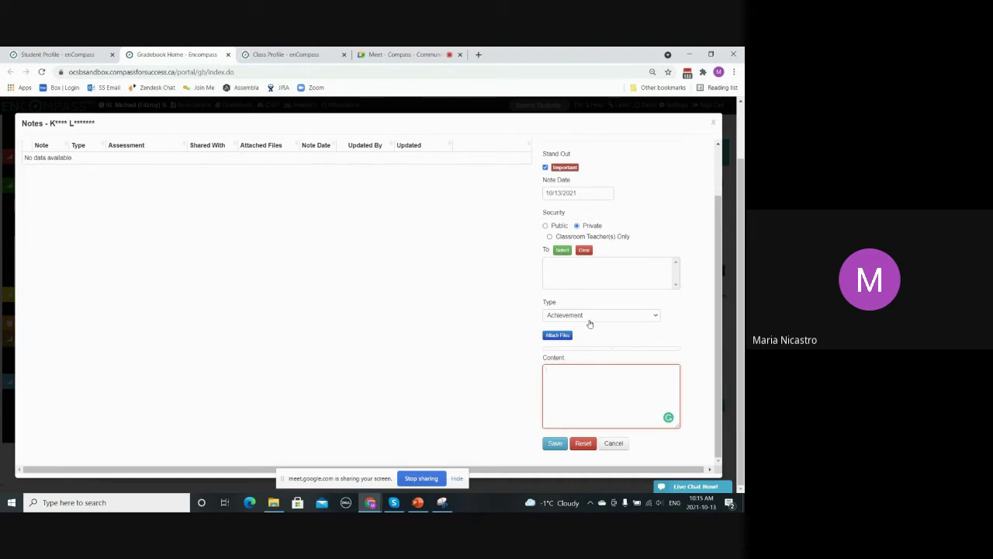
type("Student handed assessment 1 in lite")
left_click(555, 443)
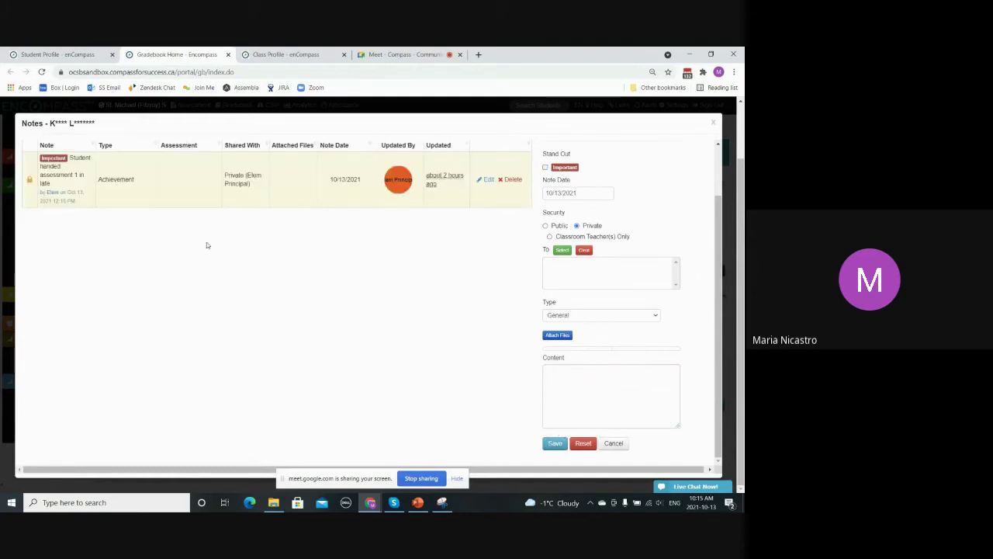
Filter the student's notes by the types Achievement and At Risk, and clear the type filter.
scroll(207, 245, "up", 1)
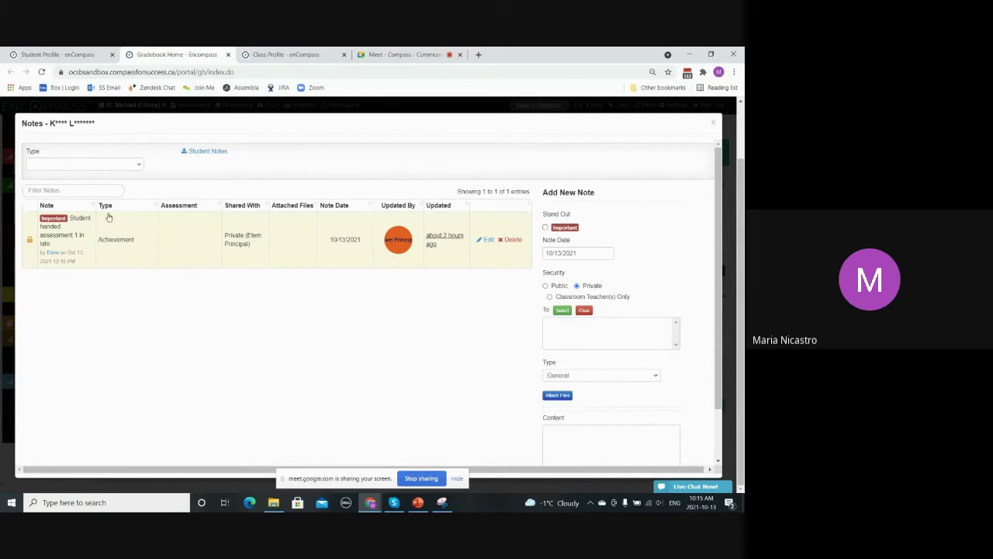
left_click(118, 167)
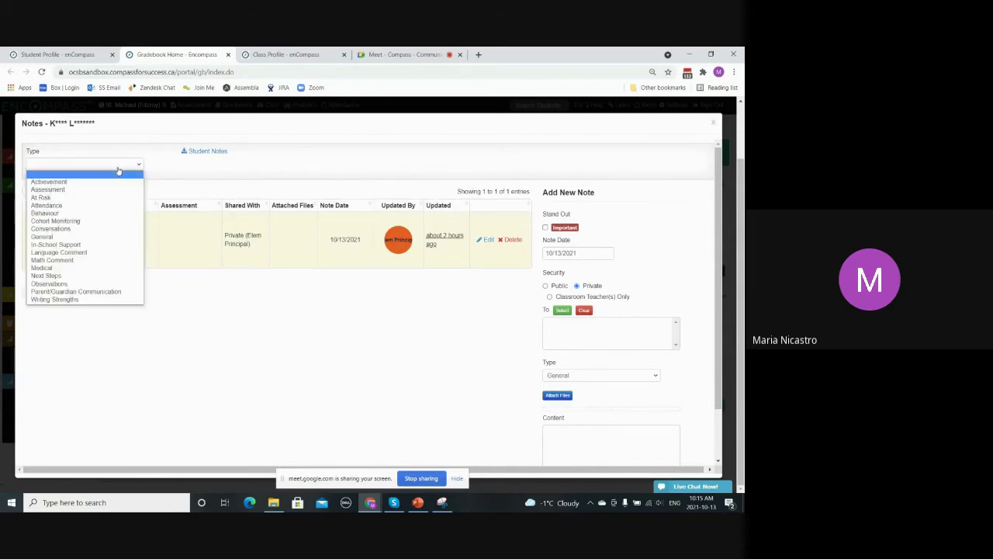
left_click(118, 182)
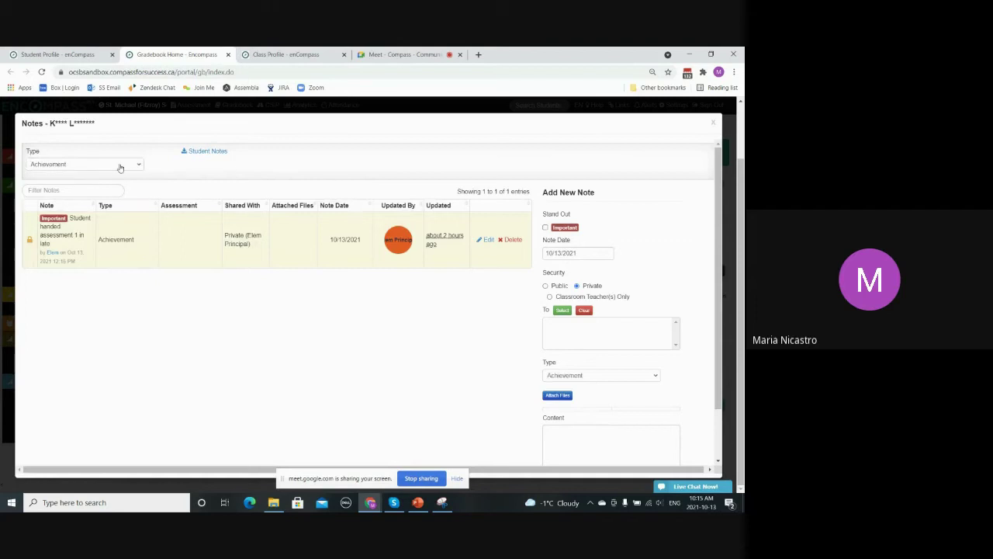
left_click(114, 165)
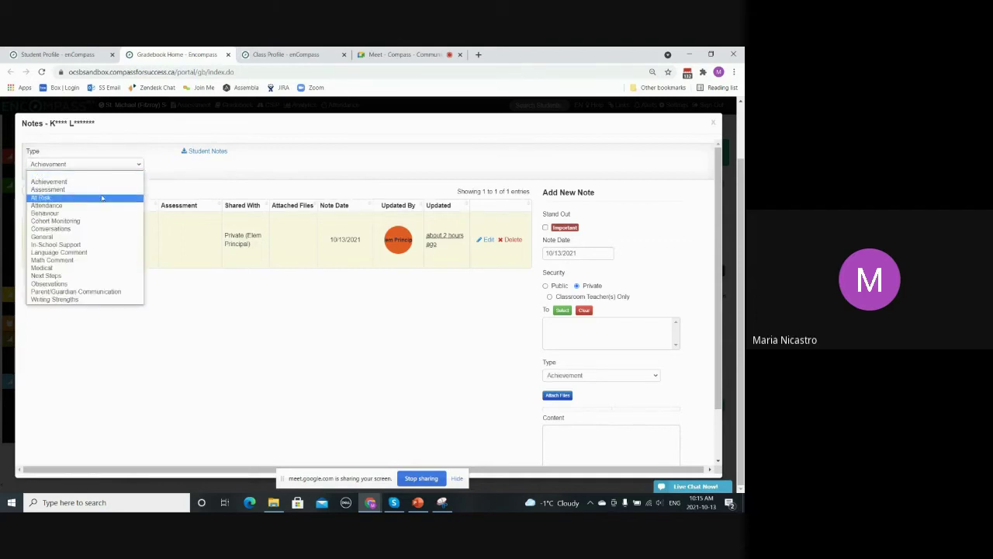
left_click(102, 199)
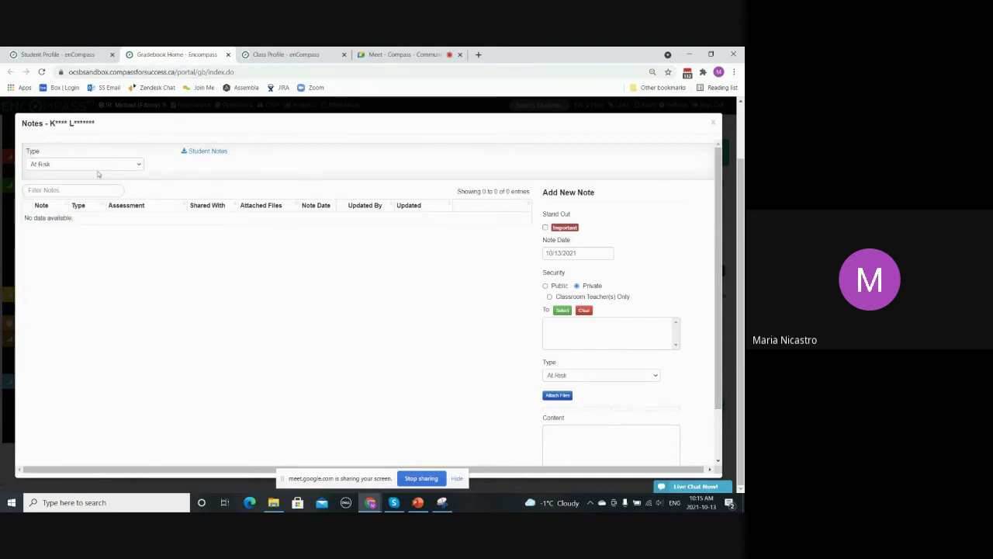
left_click(98, 165)
left_click(94, 174)
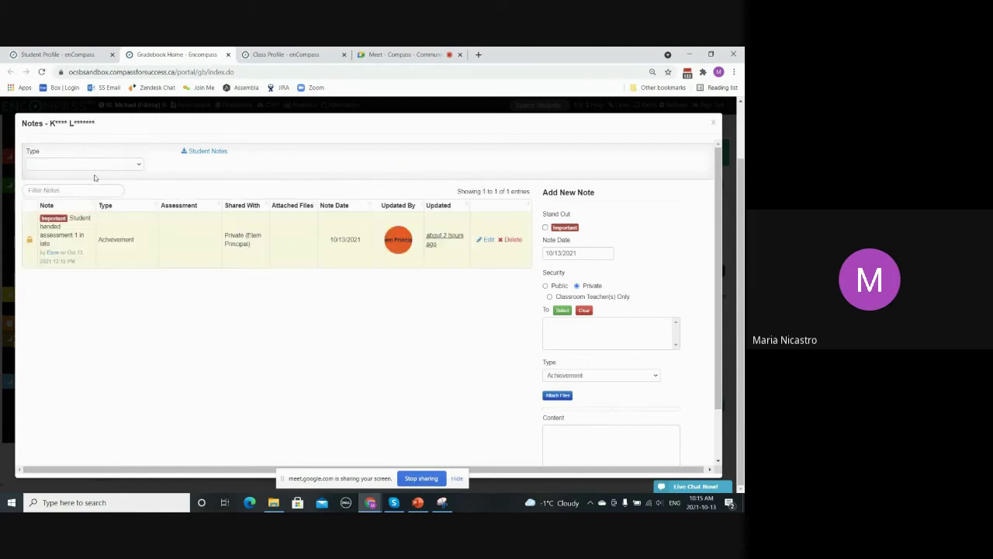
Download the student's notes as a PDF, view the file and return to the Gradebook's notes.
left_click(199, 153)
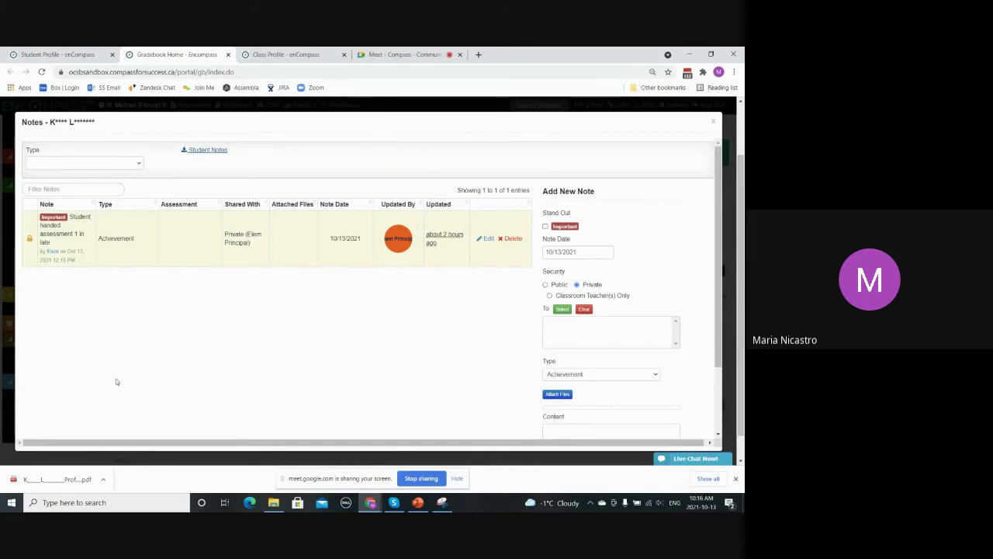
left_click(62, 479)
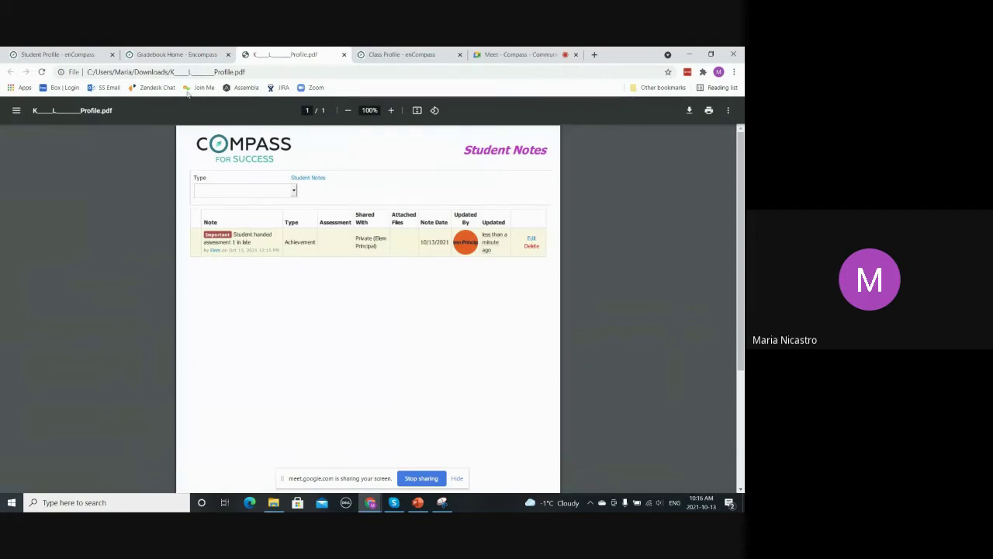
left_click(187, 56)
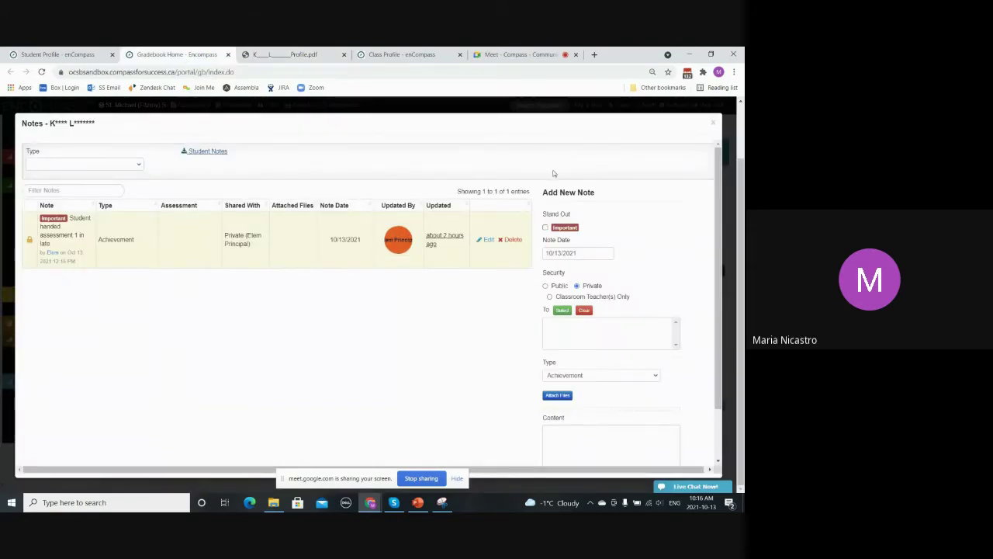
Close the student's notes and open the account's Notes page from Home.
left_click(711, 126)
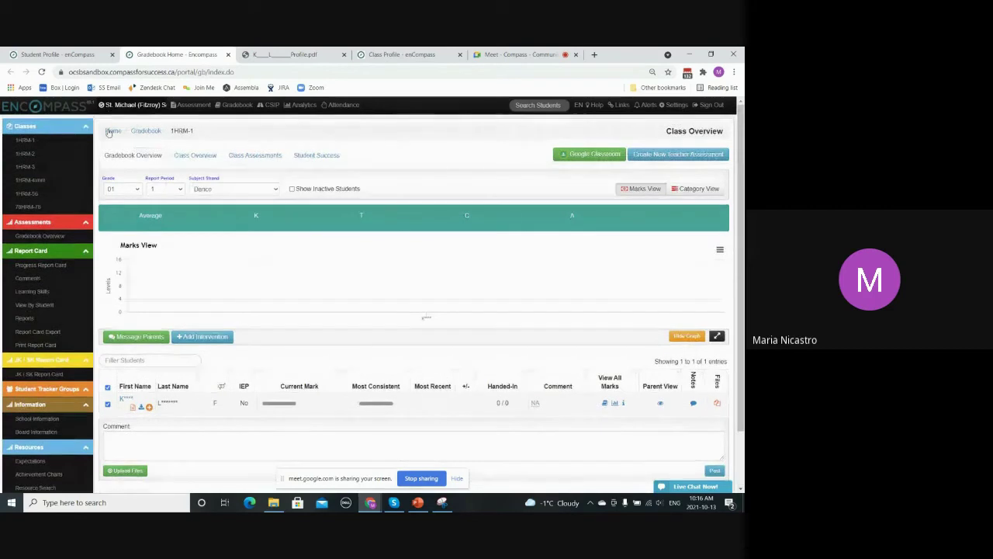
left_click(111, 132)
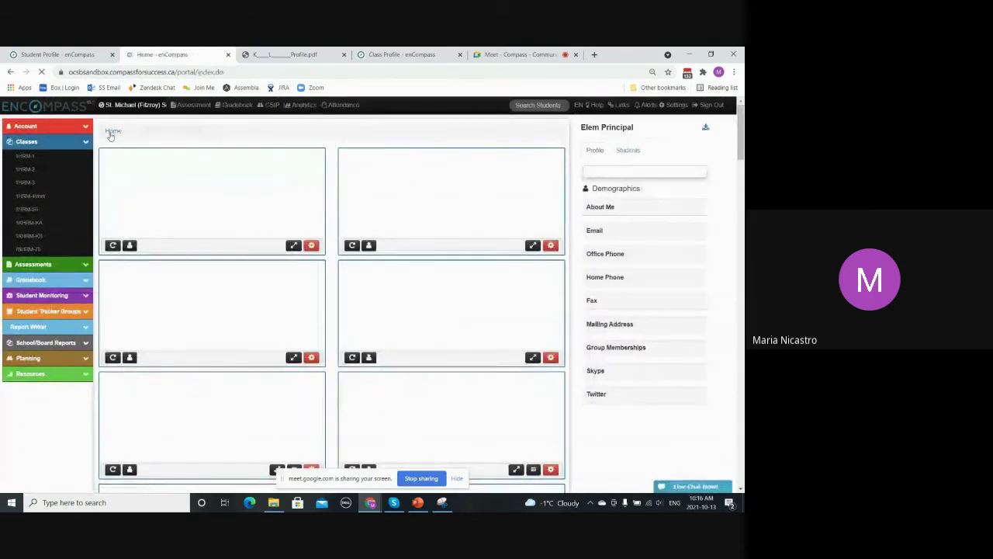
left_click(68, 128)
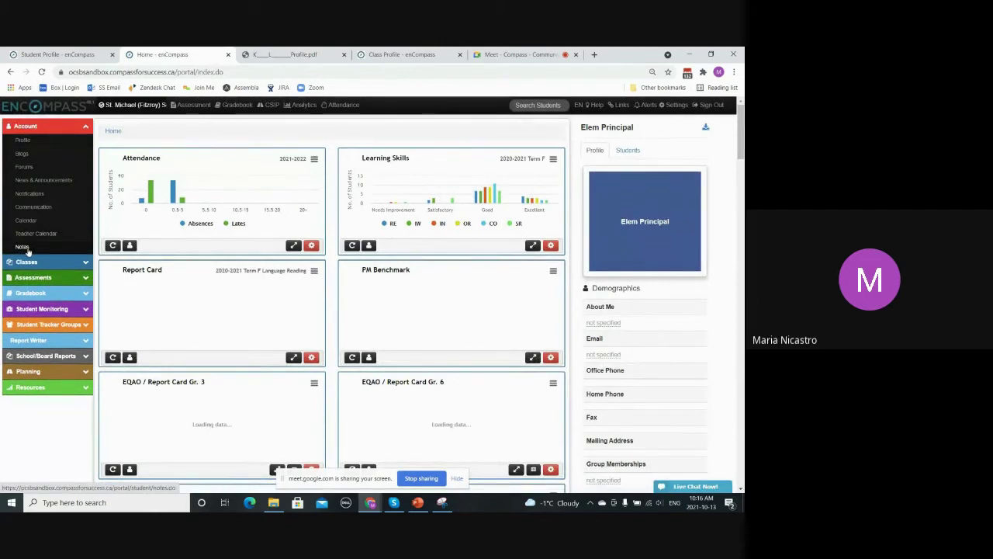
left_click(23, 247)
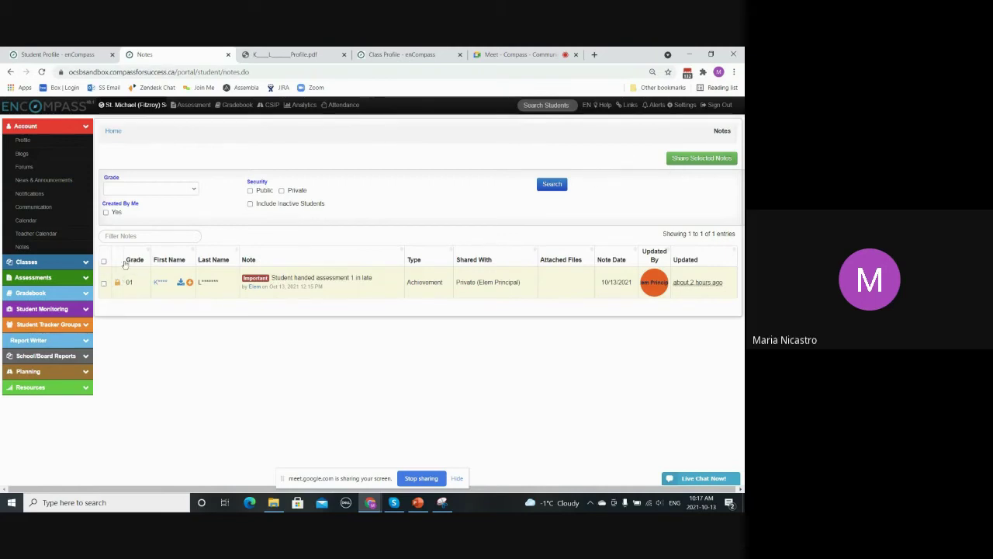
Select the listed note, view the staff choices for sharing it, and cancel the sharing and deselect the note.
mouse_move(117, 284)
left_click(104, 285)
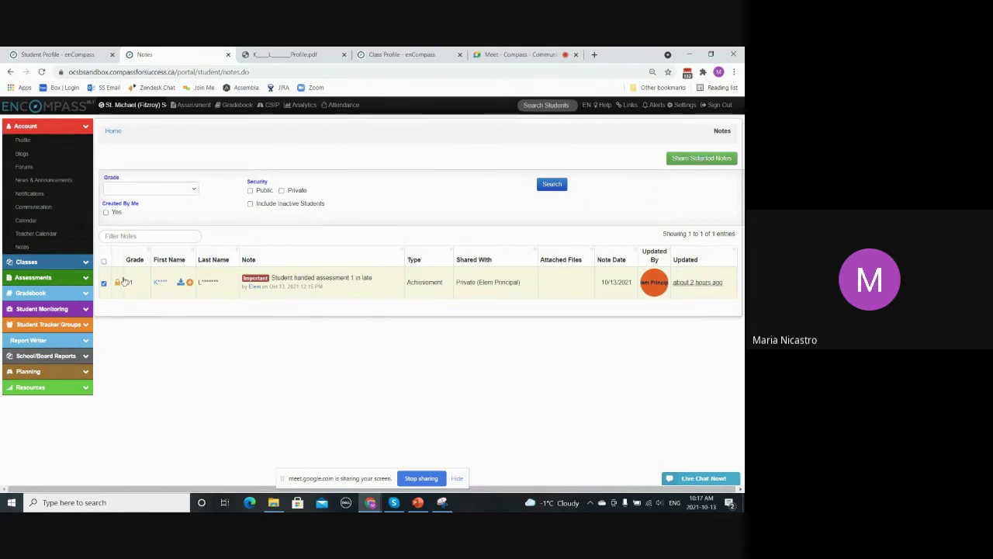
left_click(697, 157)
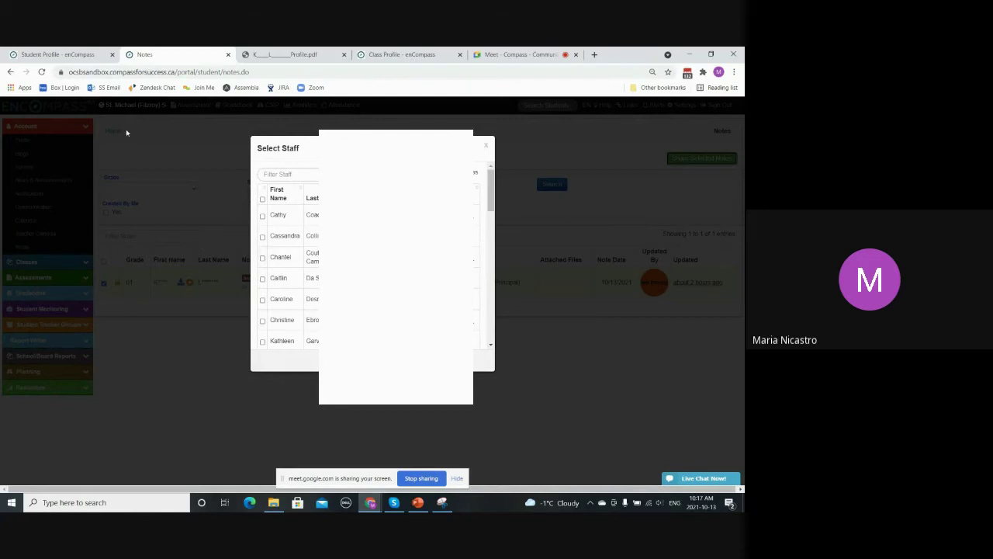
left_click(110, 288)
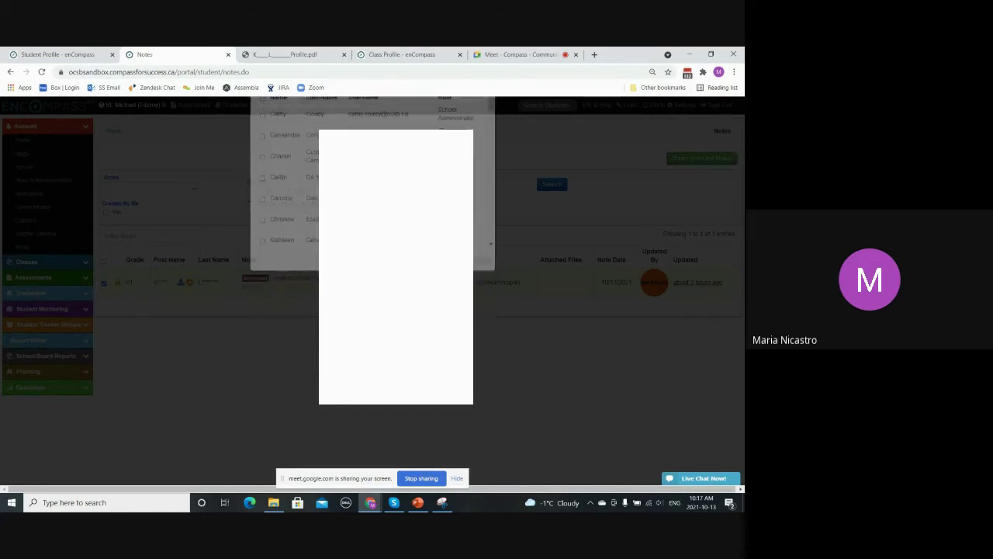
left_click(105, 284)
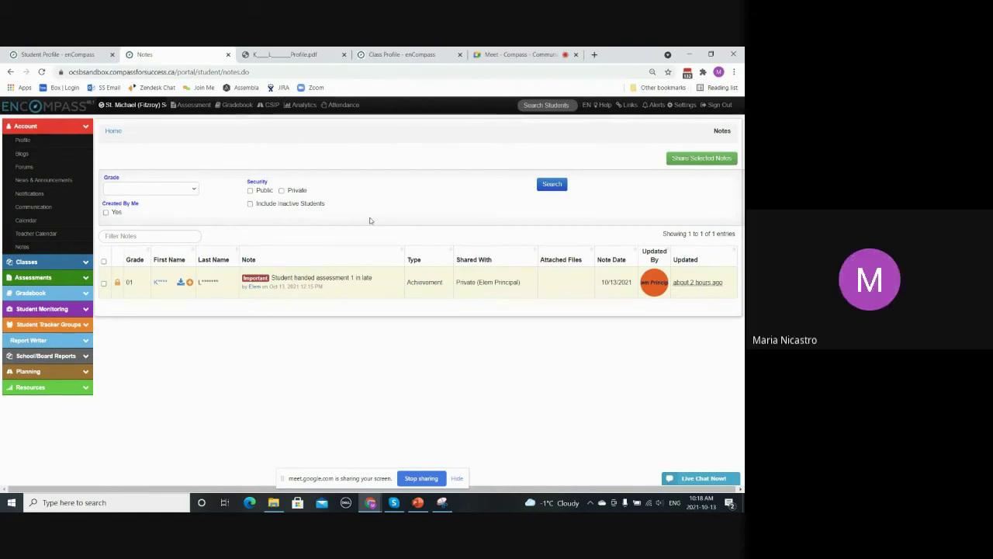
View the account's Notifications page and open the class profile of 1HRM-4Imm from Home.
left_click(40, 195)
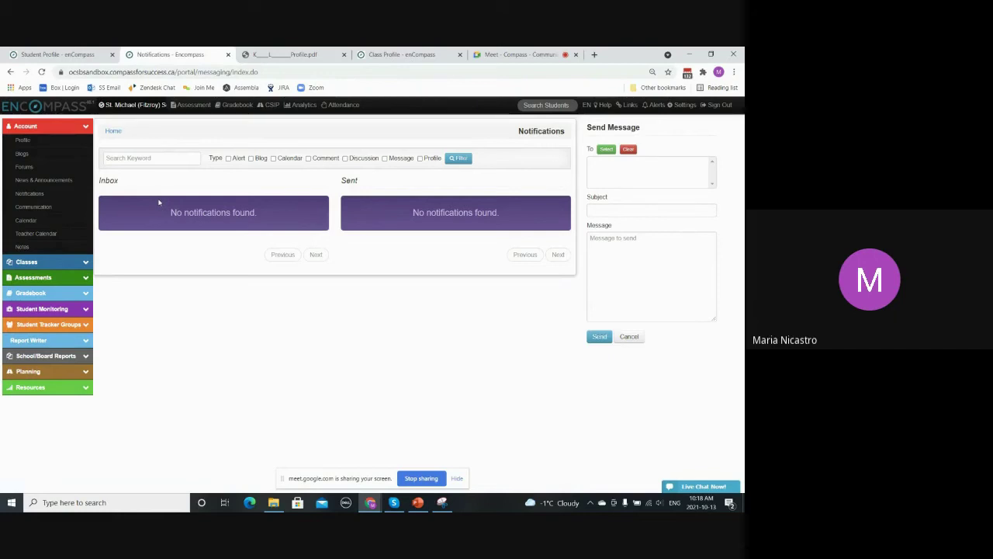
left_click(112, 132)
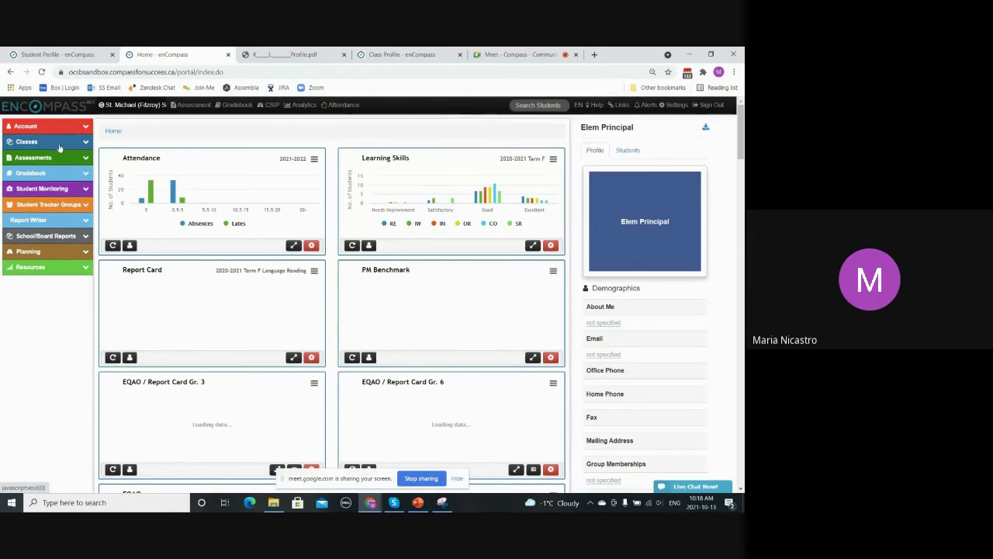
left_click(59, 145)
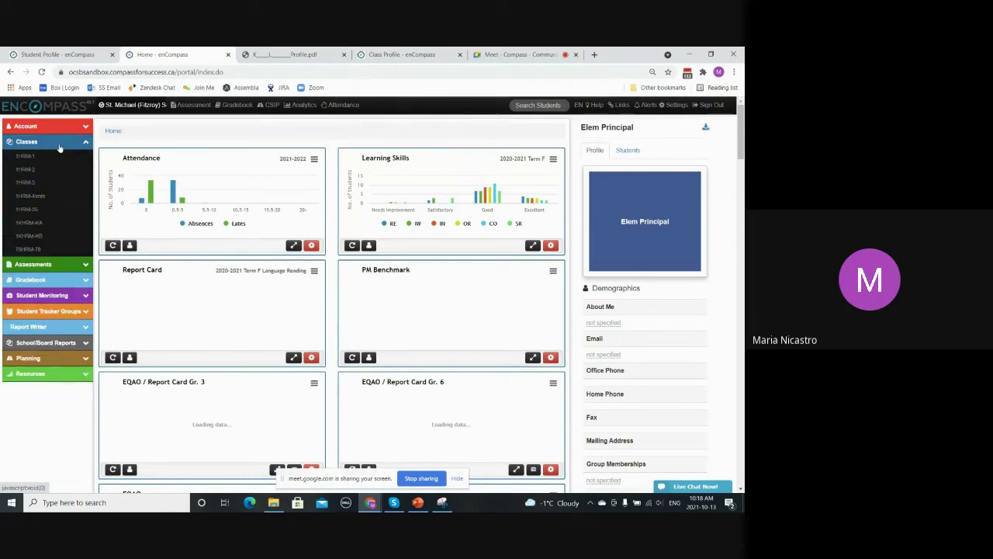
left_click(57, 196)
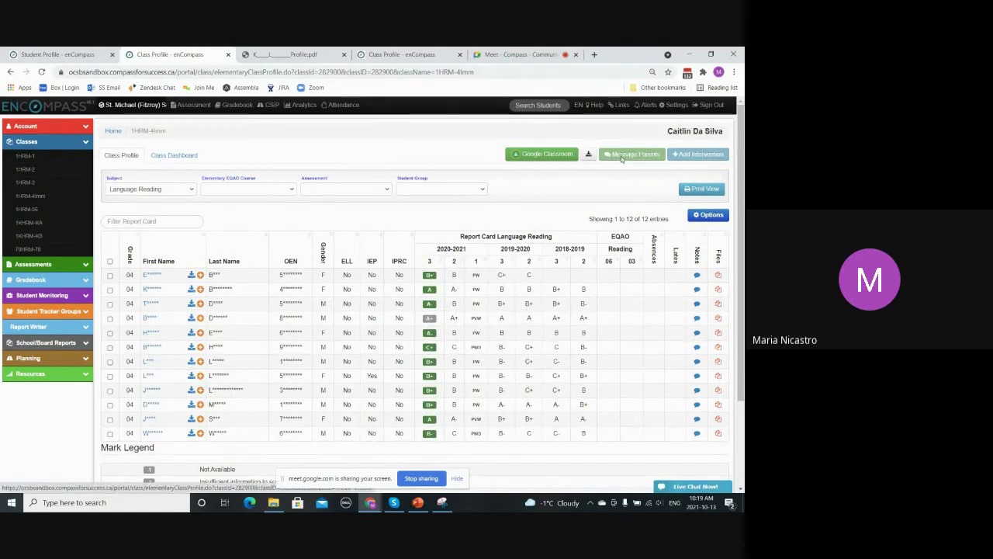
left_click(110, 276)
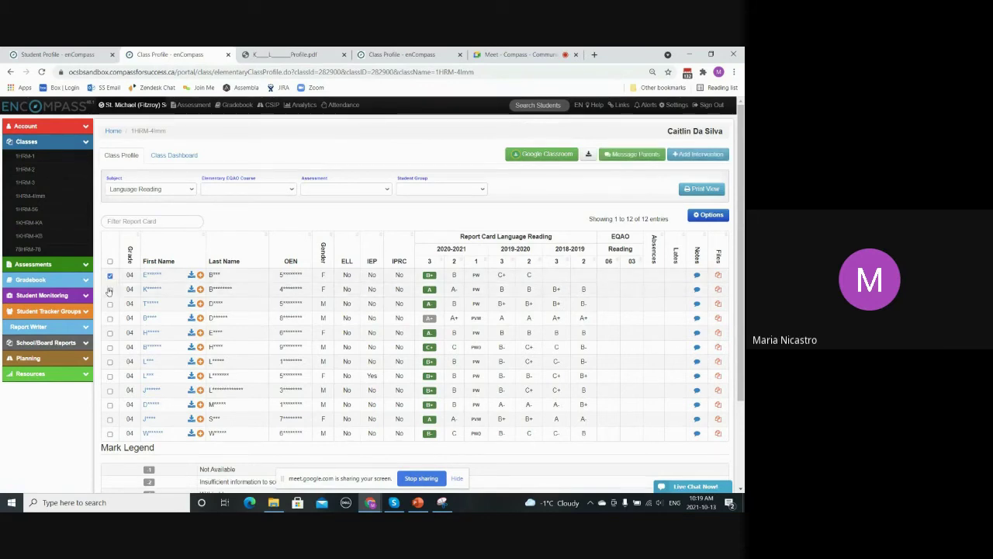
left_click(109, 290)
left_click(616, 159)
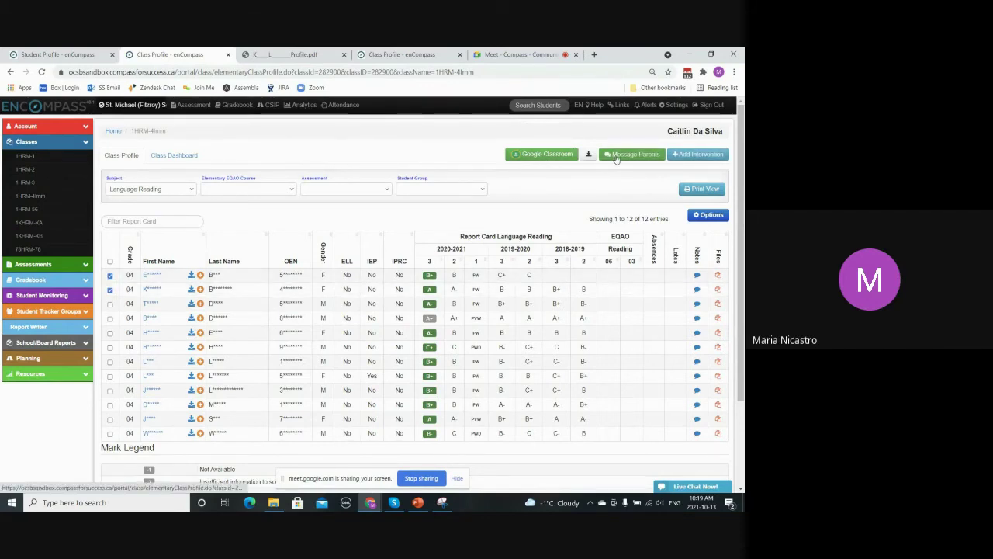
left_click(110, 262)
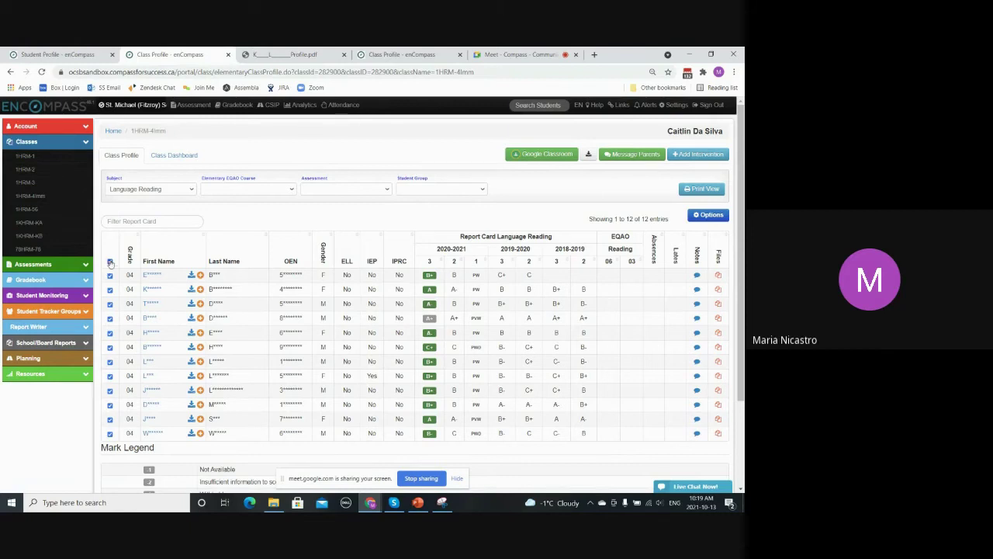
left_click(110, 263)
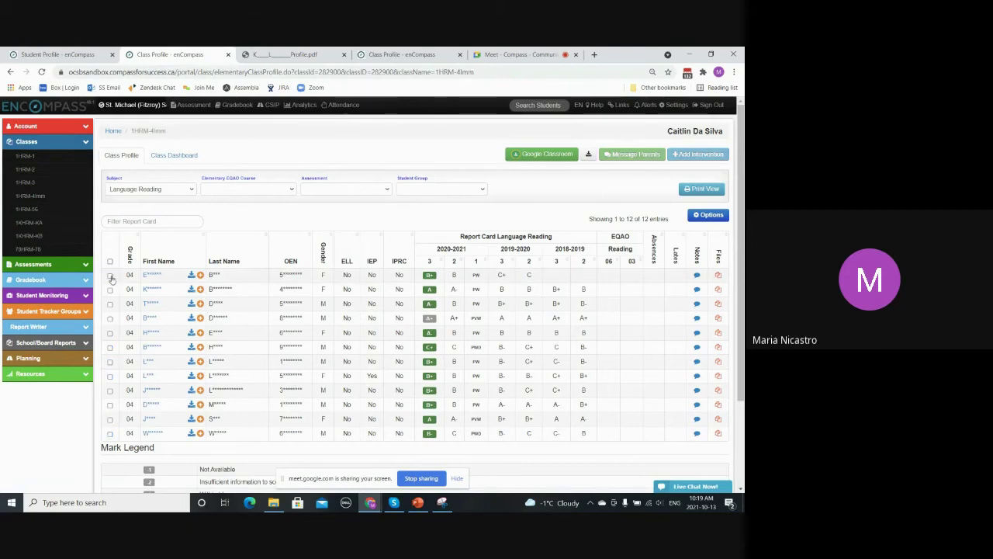
left_click(110, 274)
left_click(109, 289)
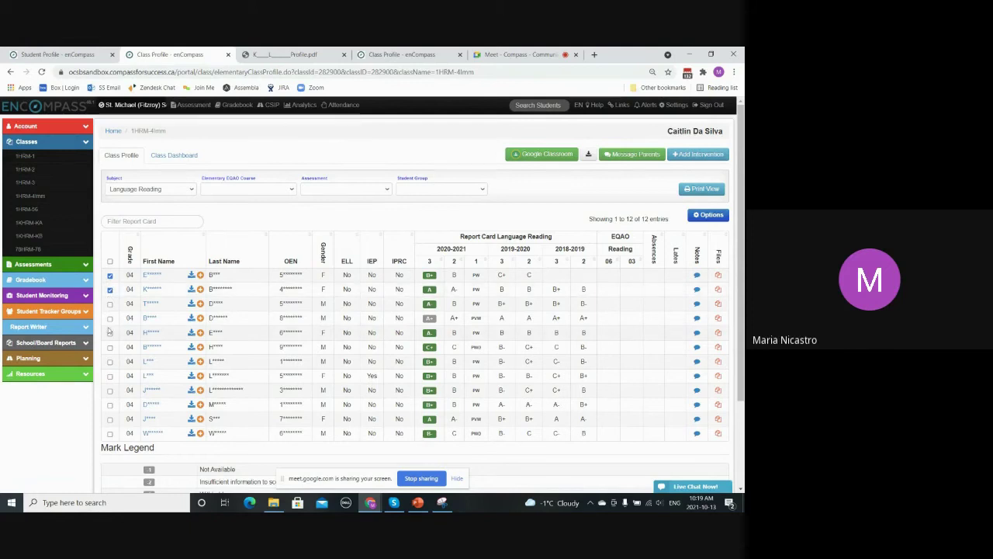
left_click(110, 289)
Select all students in the class, open the parent messaging form and review the list of parents and e-mail contacts.
left_click(111, 261)
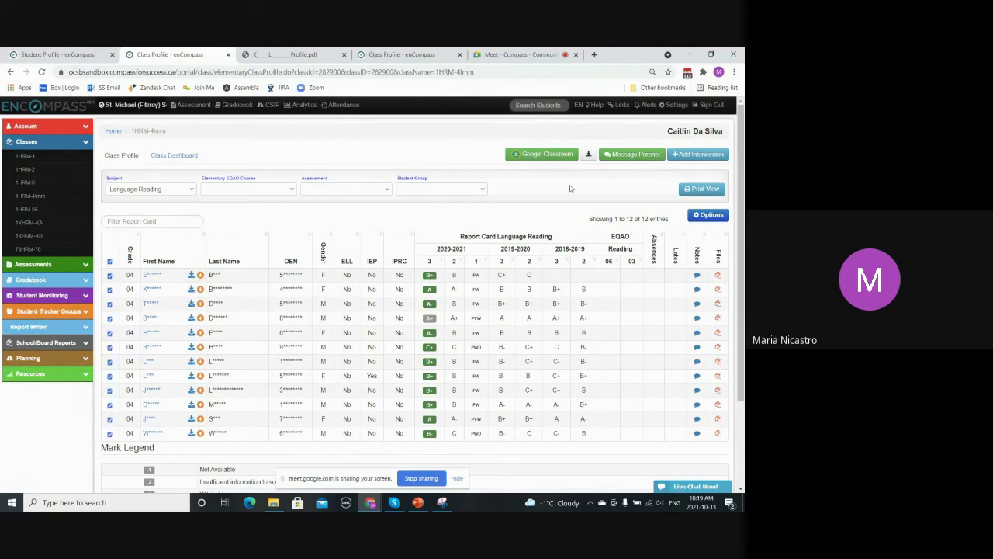
left_click(621, 155)
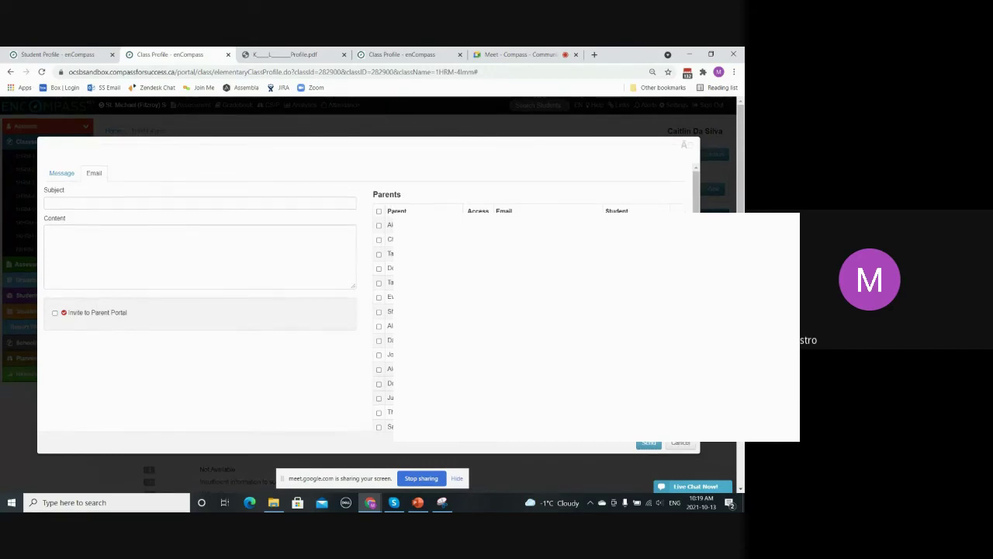
scroll(369, 295, "down", 5)
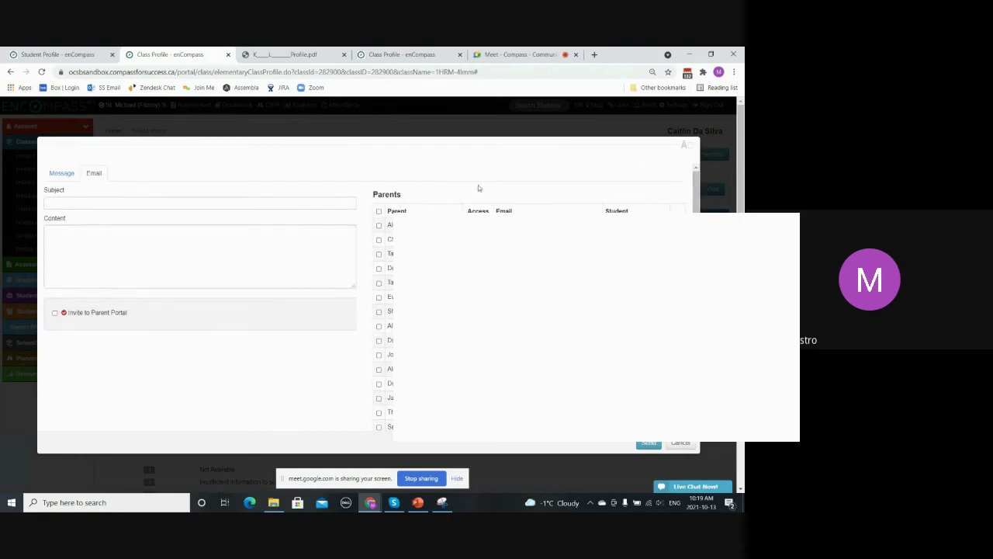
scroll(482, 210, "down", 5)
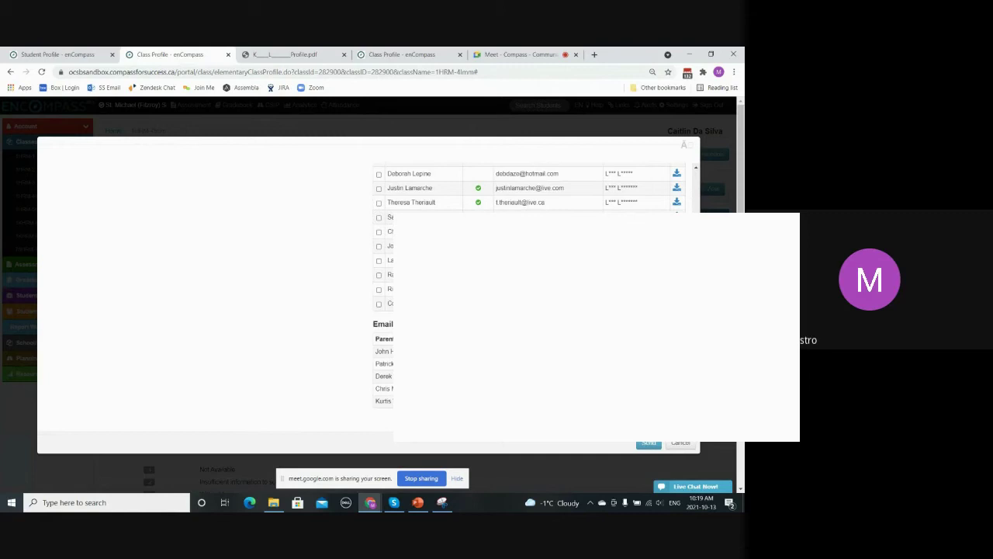
scroll(708, 192, "up", 5)
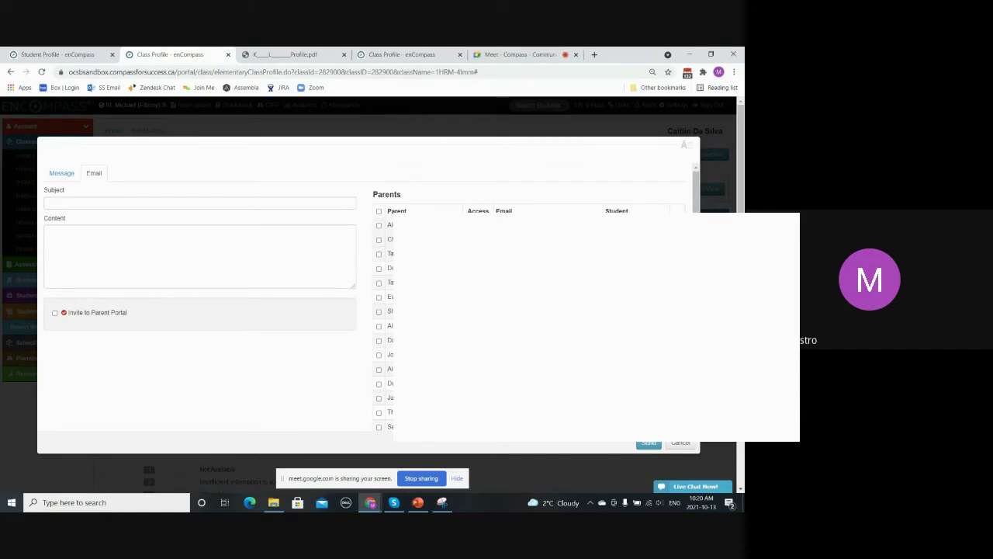
Compare the Message and Email forms for contacting parents, finishing on the Email form.
left_click(66, 179)
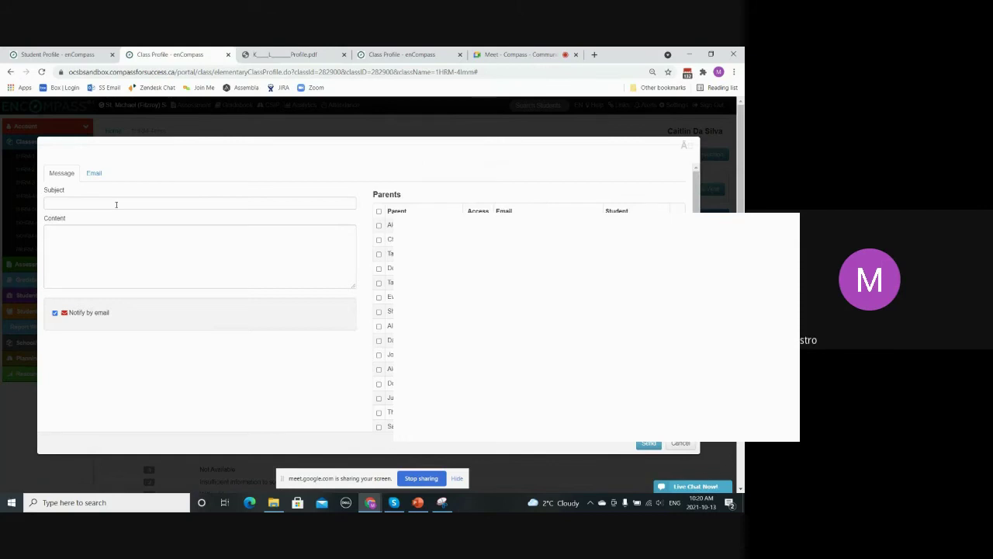
left_click(94, 173)
left_click(61, 174)
left_click(96, 179)
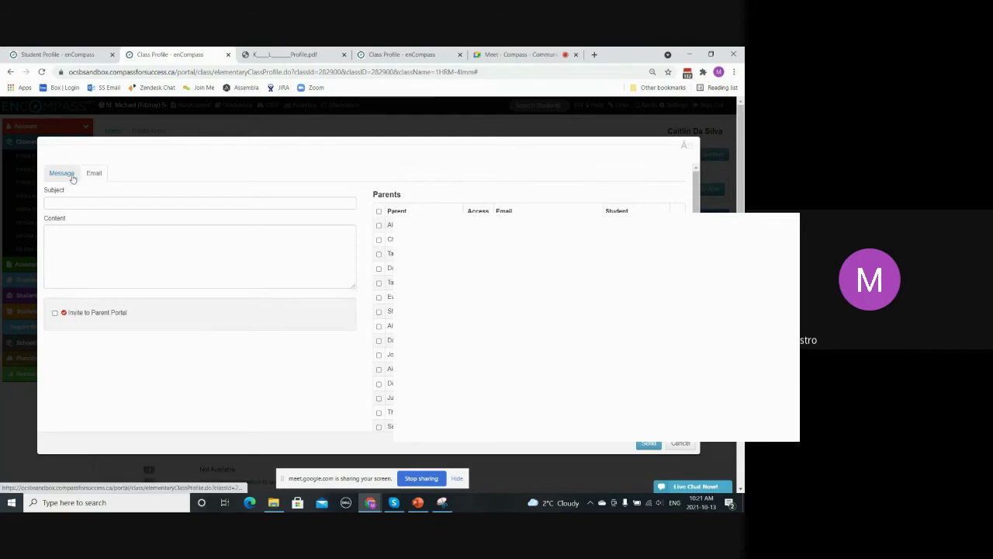
Email the first listed parent with subject "Testing portal parent communication" and content "message", and deselect all students in the class.
left_click(76, 201)
left_click(88, 223)
left_click(96, 241)
type("message")
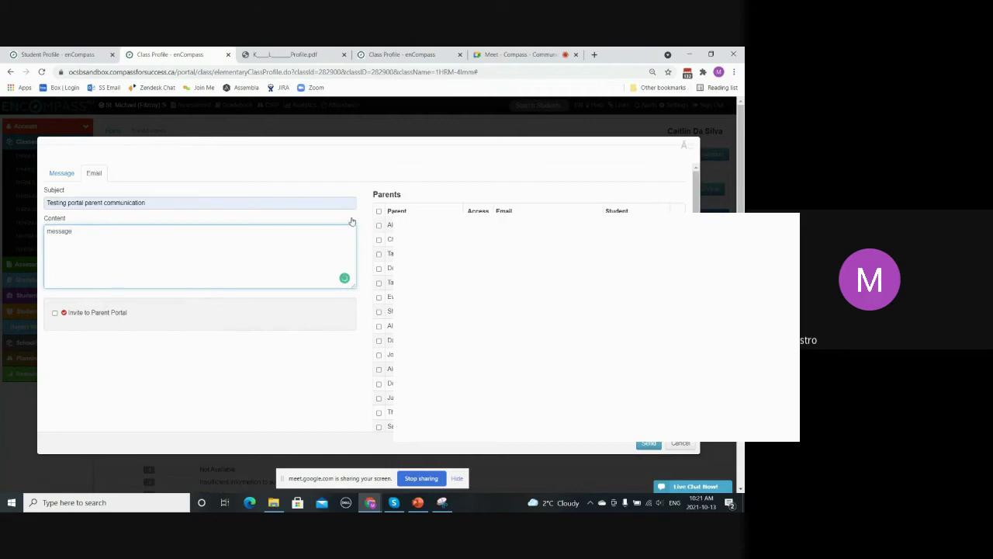
left_click(380, 226)
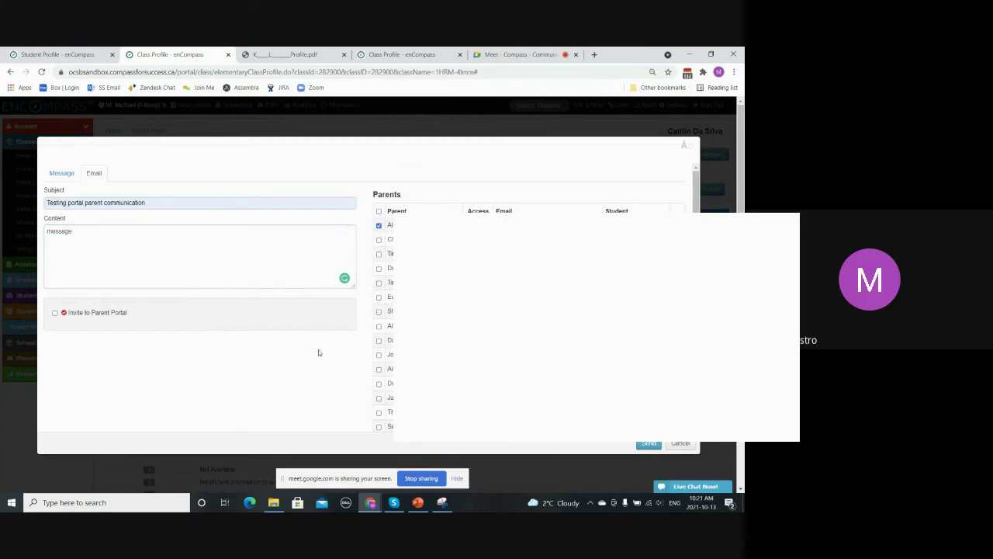
left_click(647, 443)
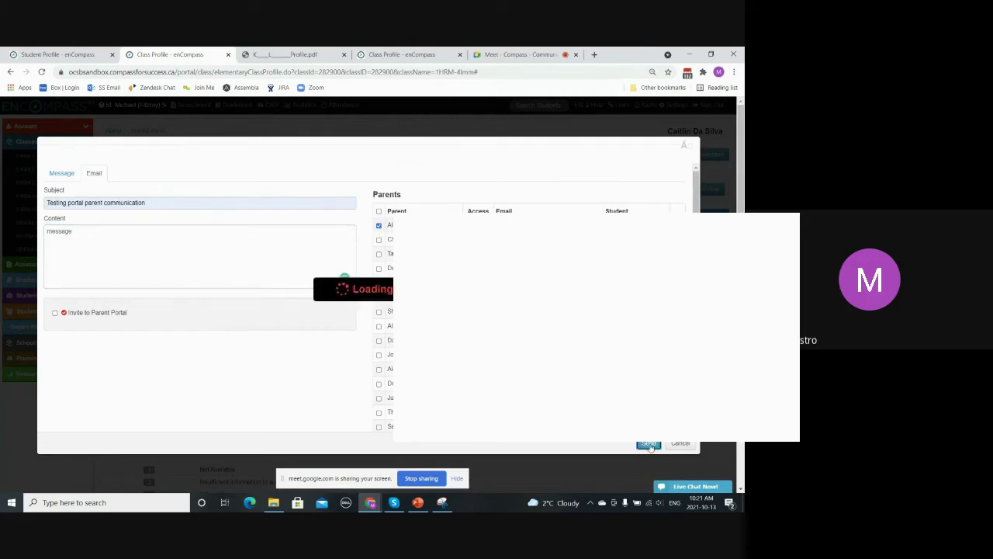
left_click(474, 169)
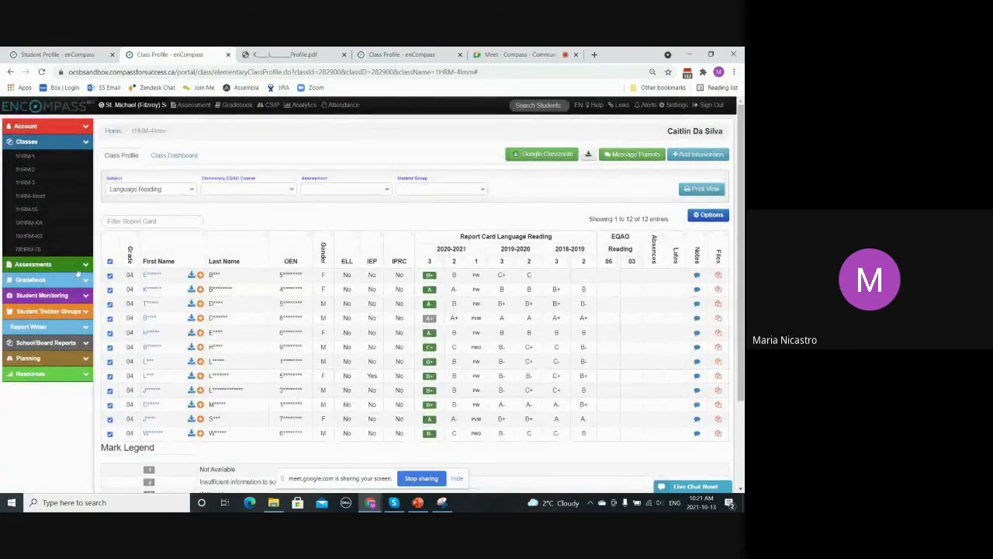
left_click(109, 260)
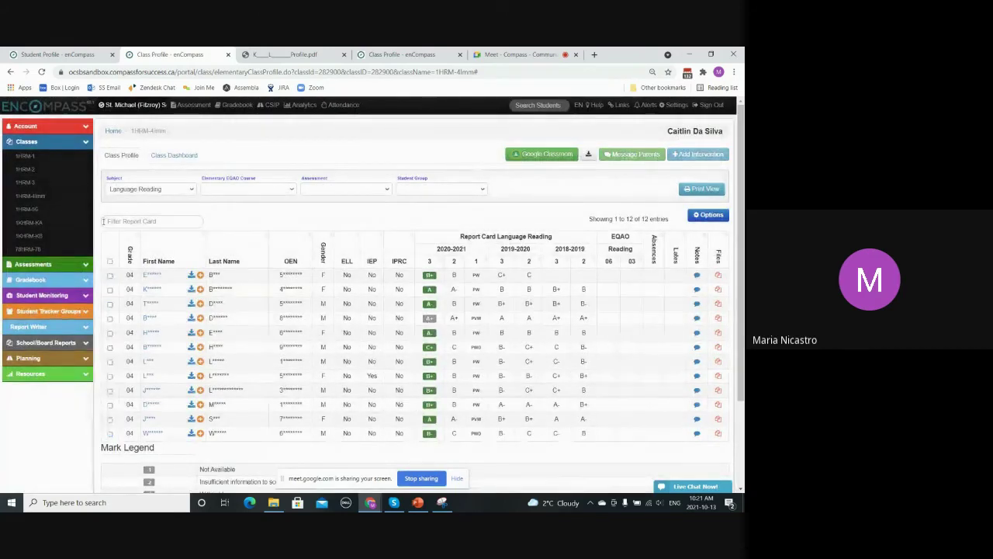
View the sent "Testing portal parent communication" message and its information in the account's Communication page.
left_click(73, 129)
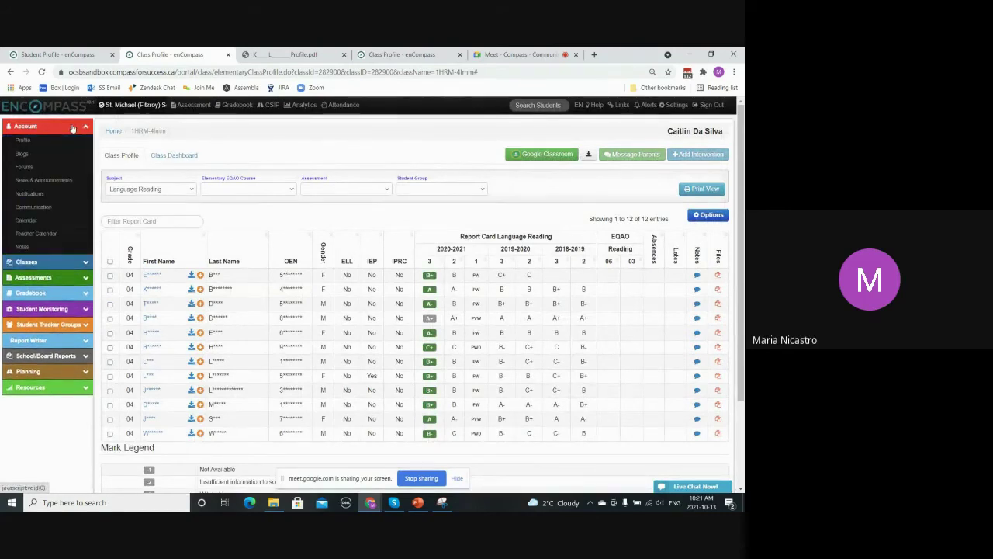
left_click(33, 208)
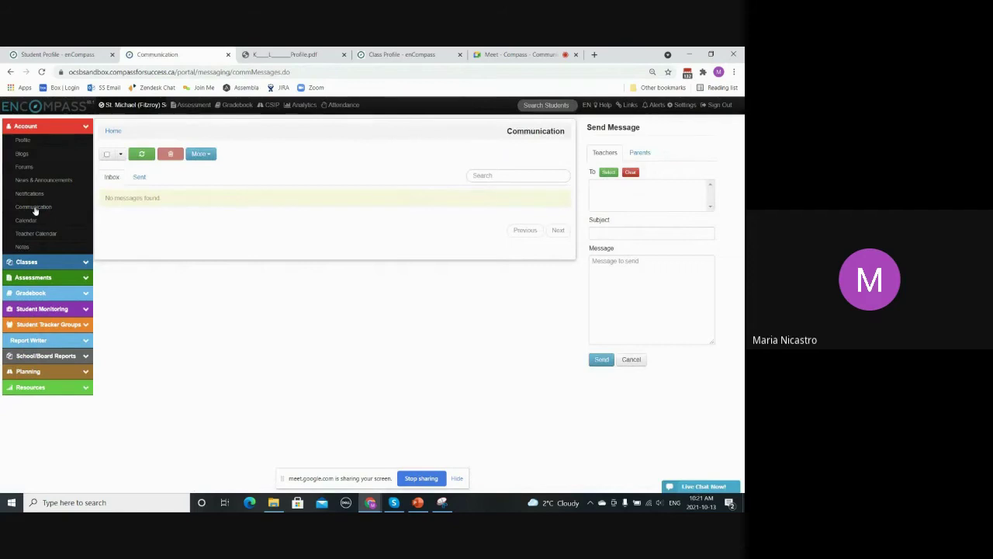
left_click(139, 178)
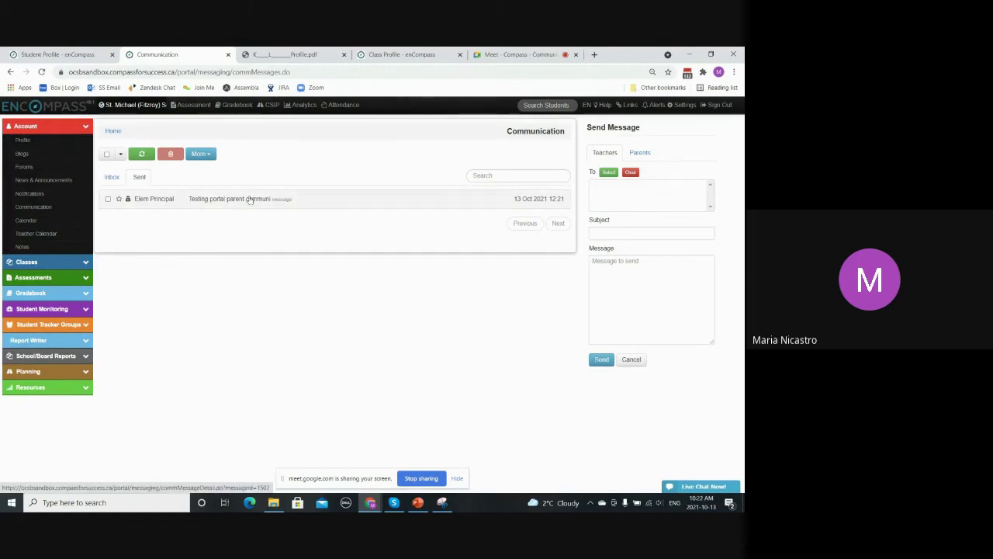
left_click(241, 204)
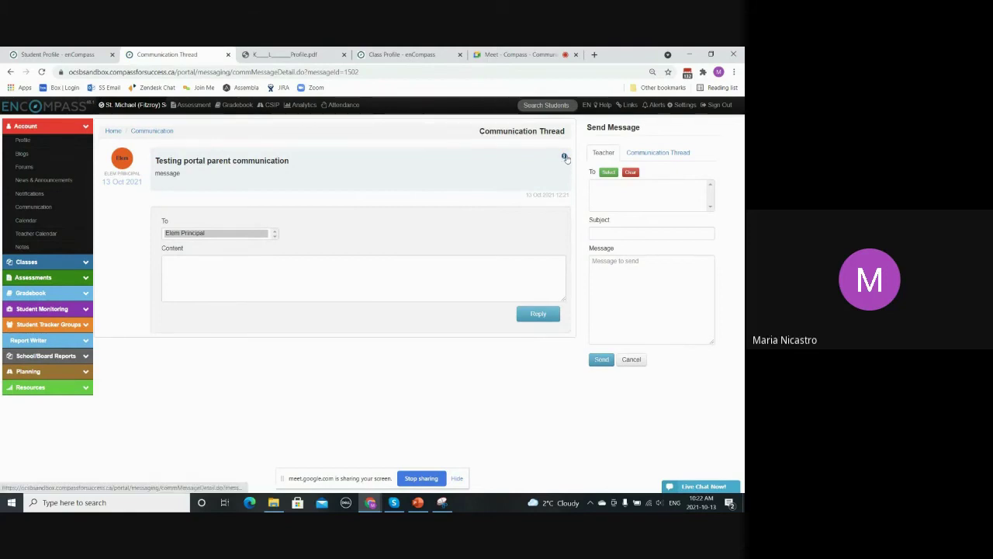
left_click(565, 155)
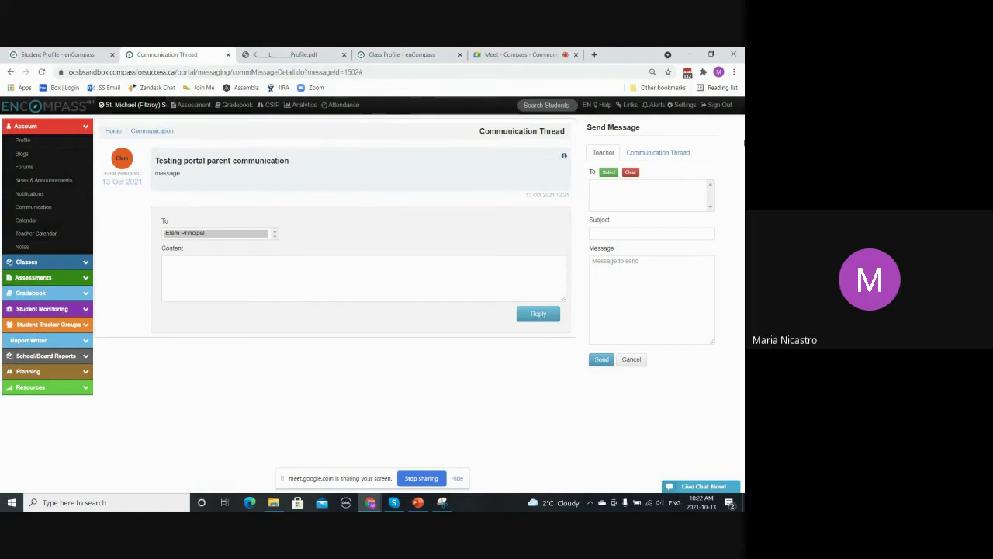
Sign out of the account and open the ocsbsandbox.compassforsuccess.ca/portal/auth/login.do login page.
left_click(723, 106)
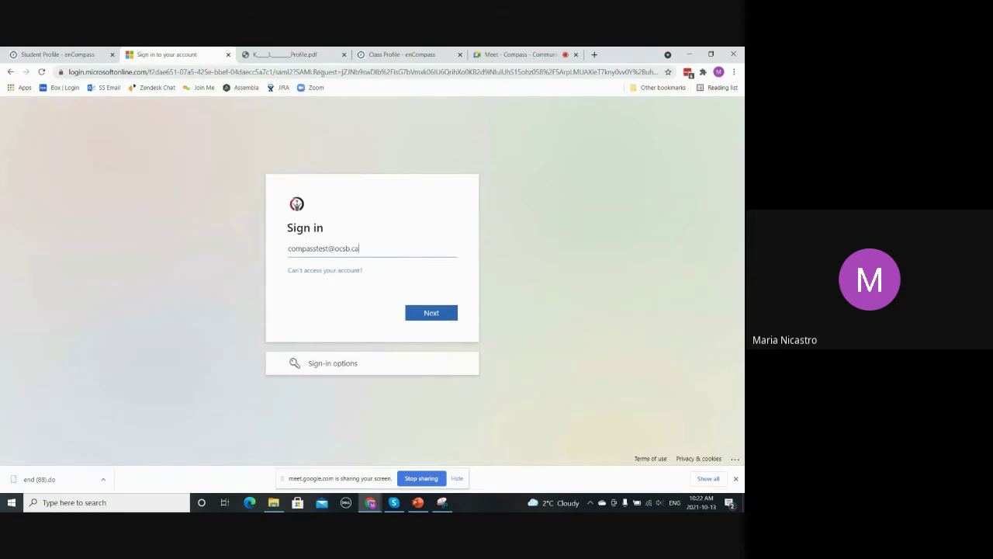
left_click(320, 72)
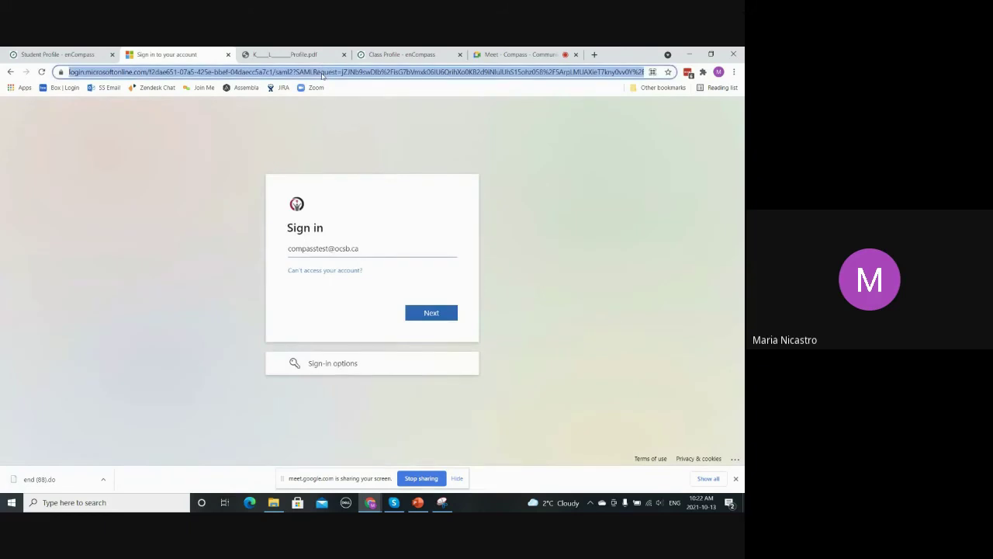
type("ocsbsa")
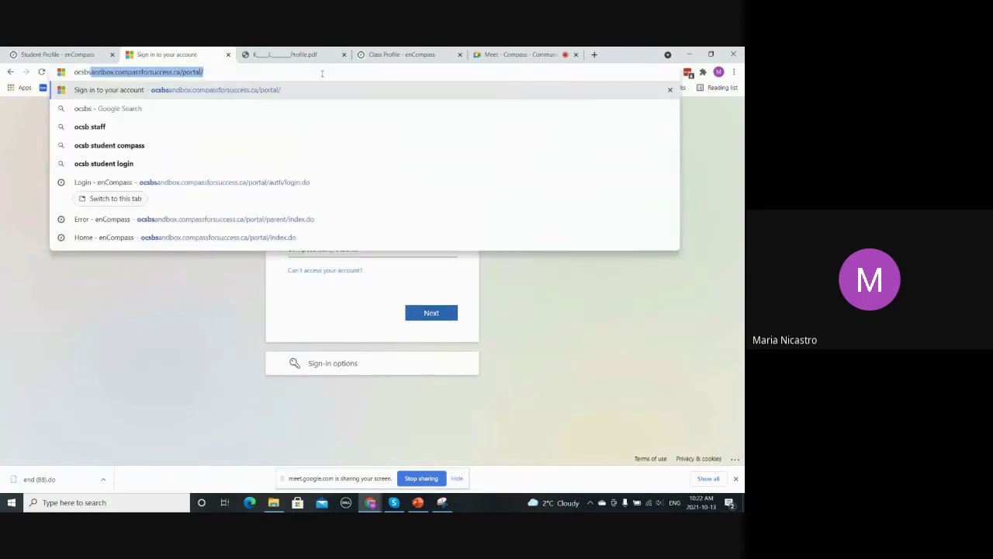
left_click(300, 181)
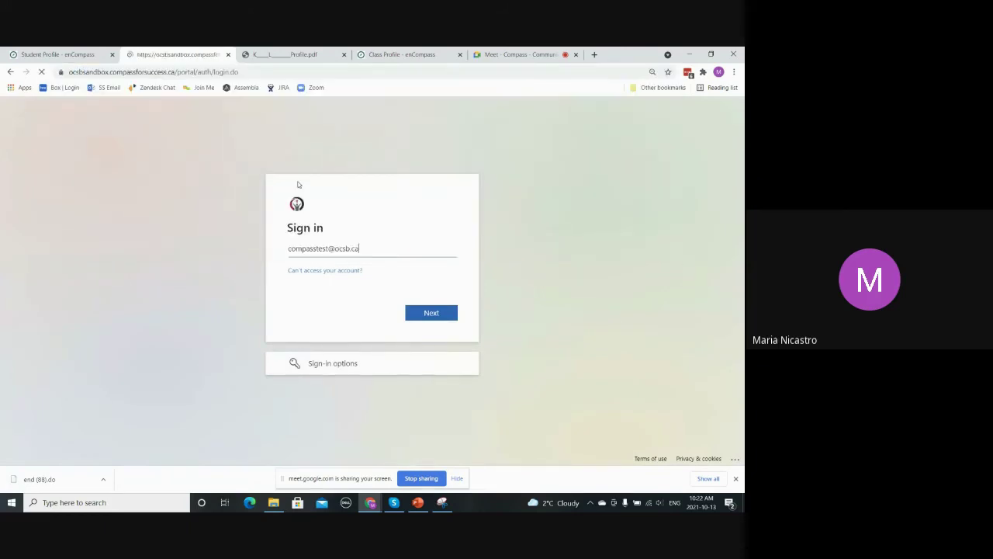
Sign in to the sandbox portal with the C4S Test Teacher 2 account.
left_click(326, 193)
type("2")
left_click(315, 328)
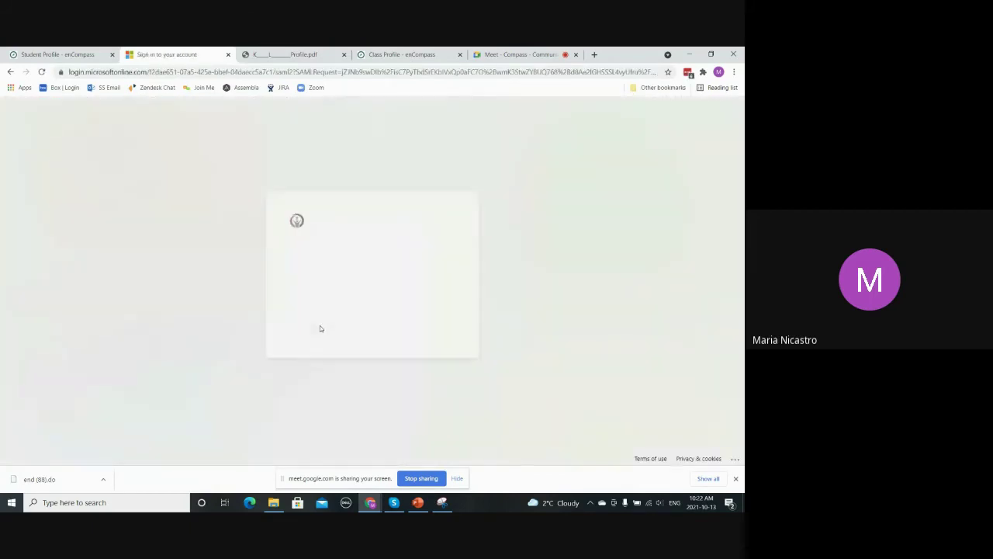
left_click(417, 315)
left_click(428, 332)
left_click(429, 332)
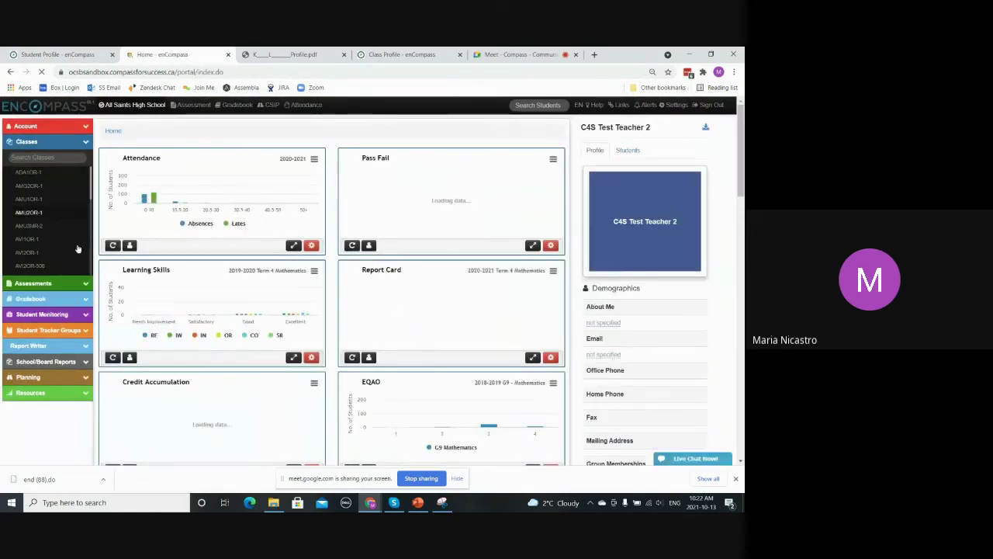
Open the Gradebook reports for class ADA1OR1, generate the Progress report for all students and look it over.
left_click(228, 107)
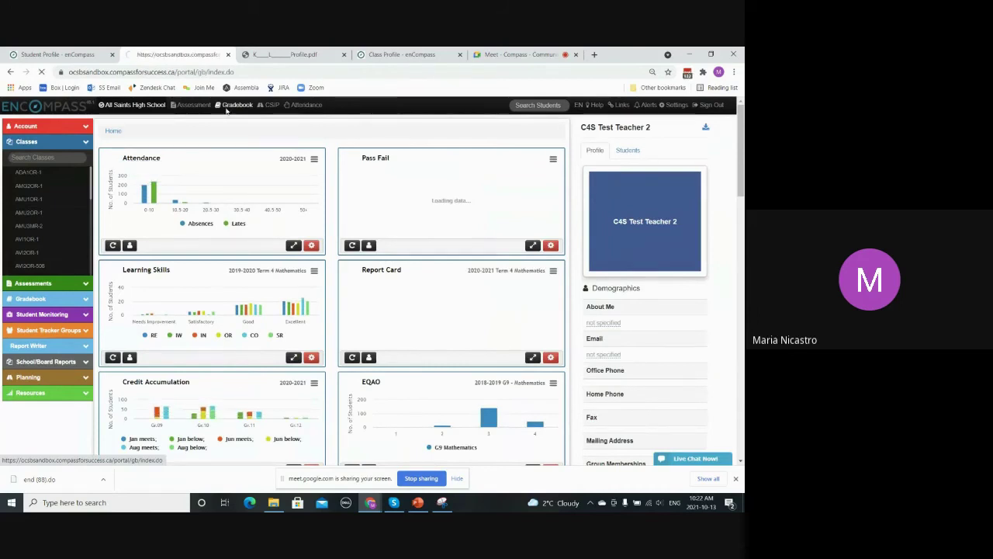
left_click(43, 410)
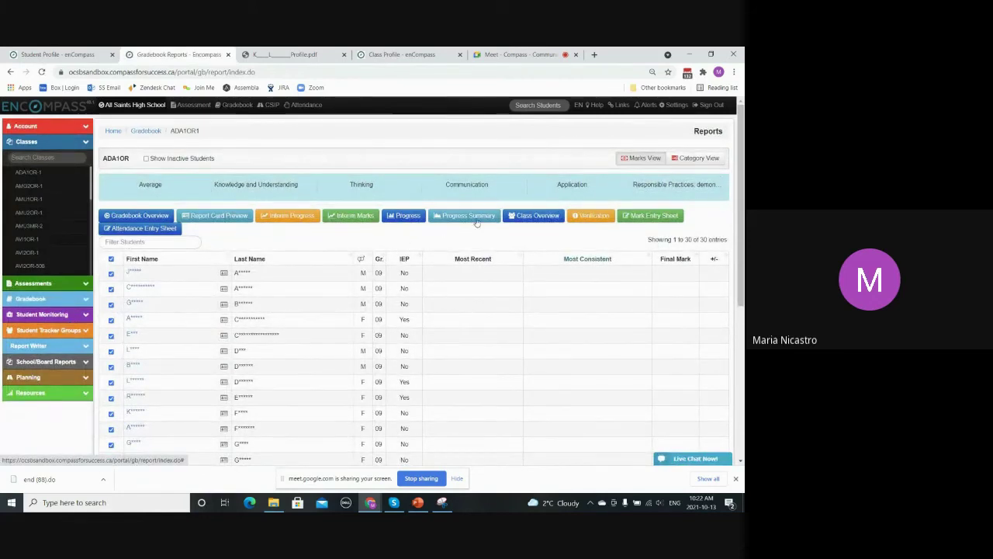
left_click(398, 218)
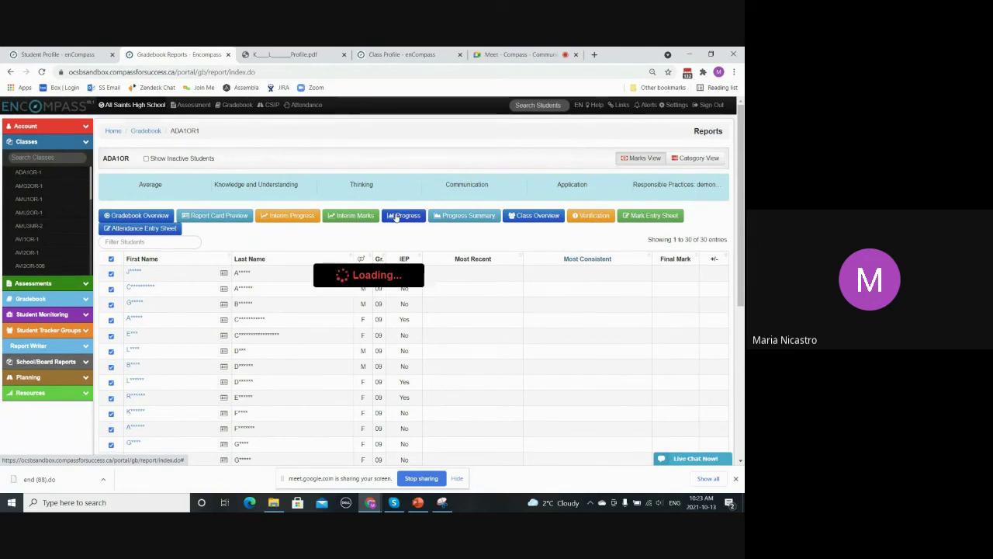
scroll(300, 321, "down", 1)
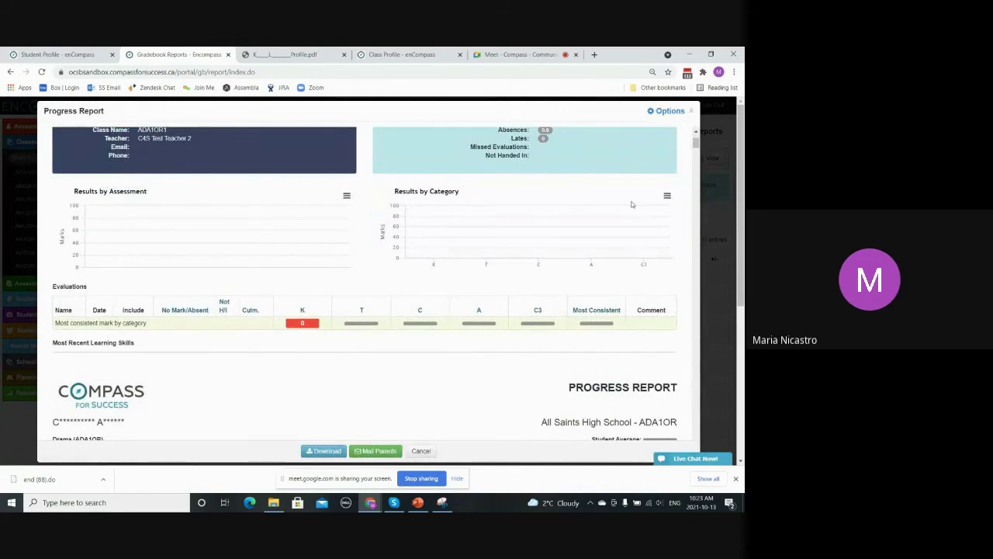
scroll(632, 204, "up", 1)
View the progress report's display options without changing them, and open the form for mailing the report to parents.
left_click(669, 111)
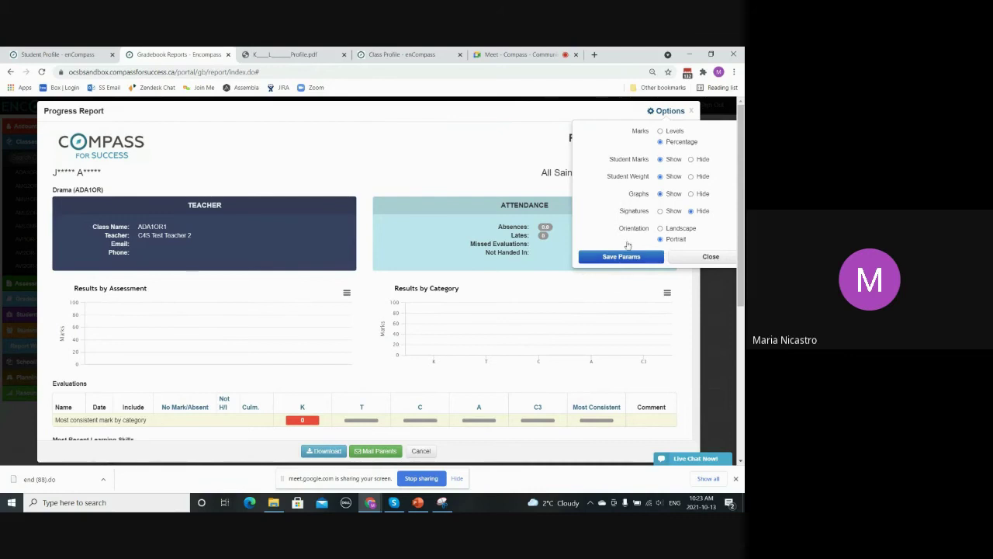
left_click(711, 256)
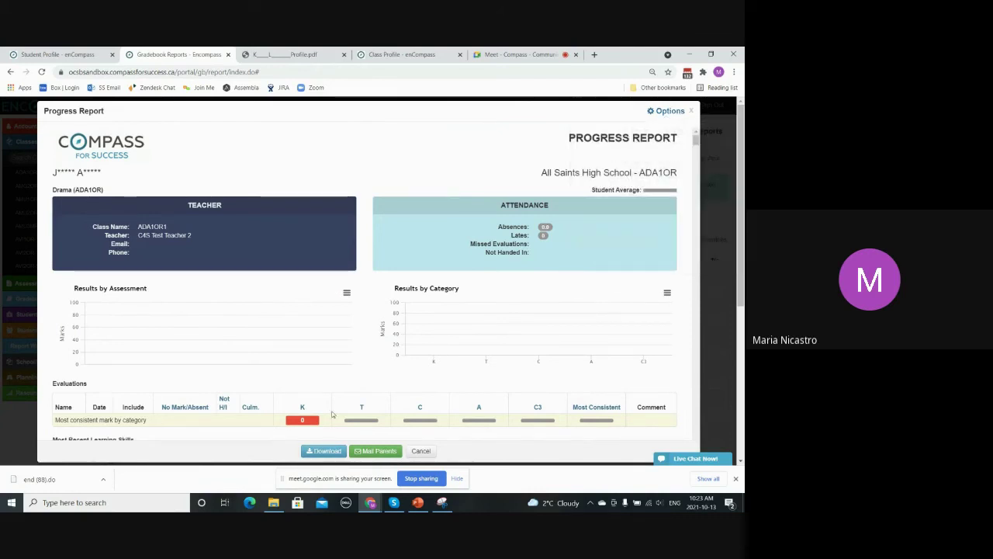
left_click(383, 452)
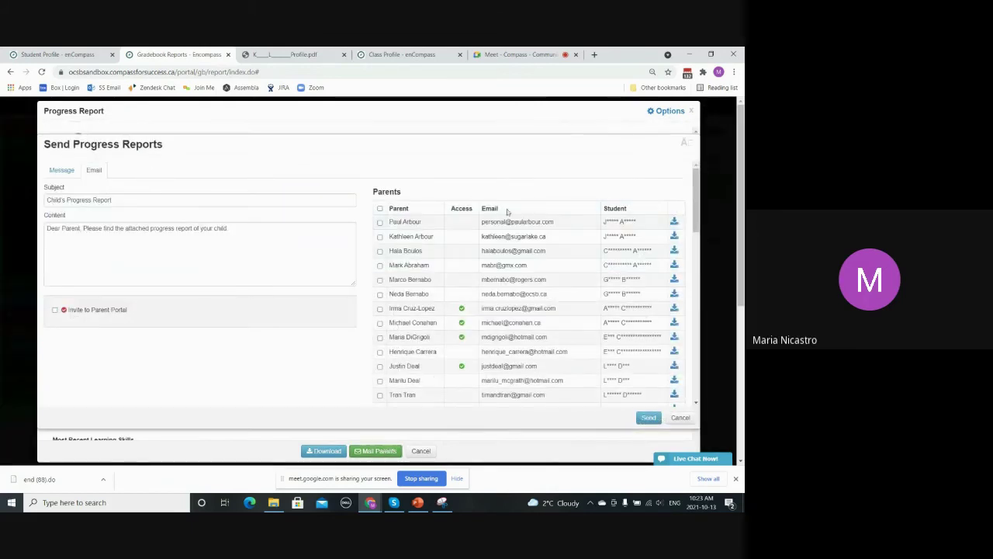
Review the full parent recipient list, including the excluded students without email, and close the mailing form and Progress Report unsent.
left_click_drag(696, 211, 706, 384)
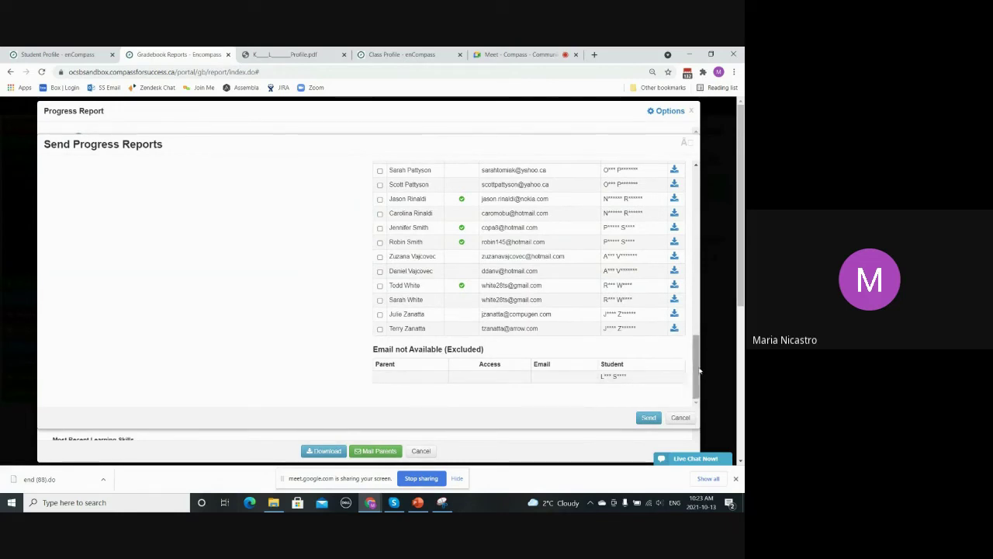
left_click_drag(706, 369, 706, 361)
scroll(706, 361, "up", 10)
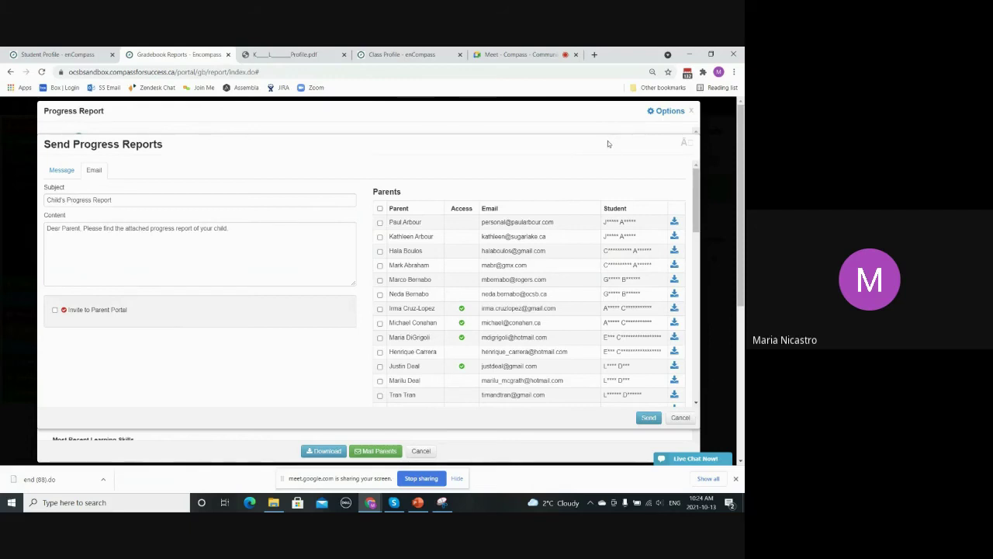
left_click(685, 142)
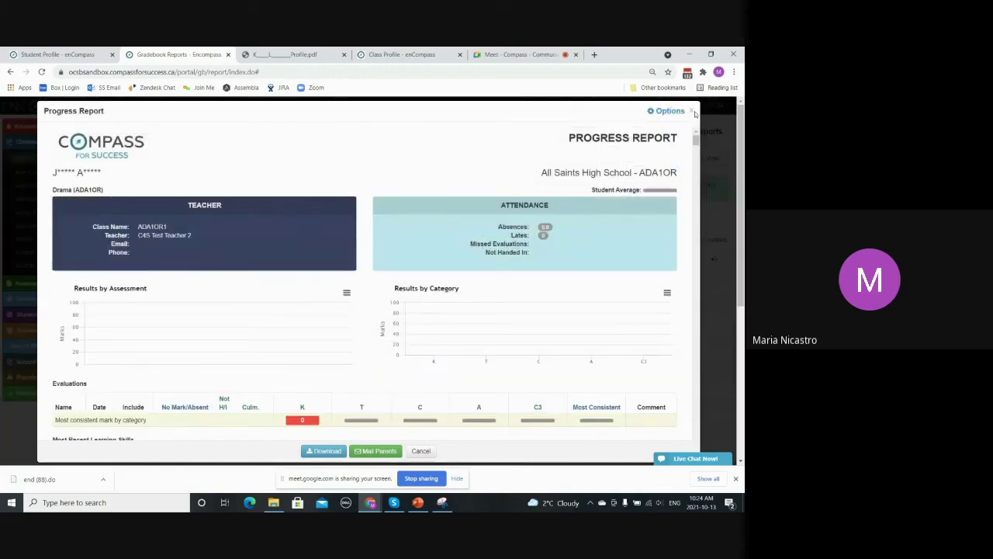
left_click(694, 113)
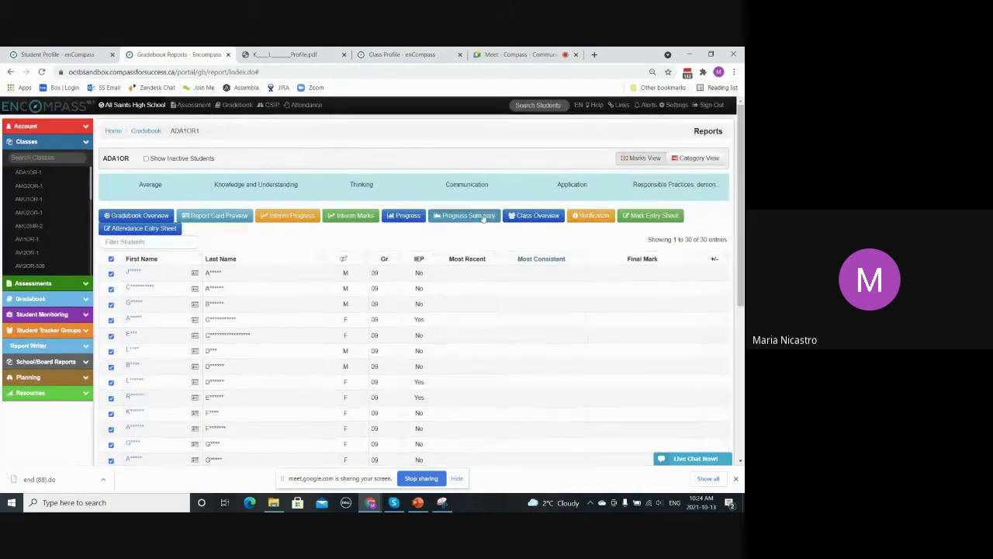
Generate the Progress Summary report, view its options and parent mailing form, and close everything without sending.
left_click(483, 217)
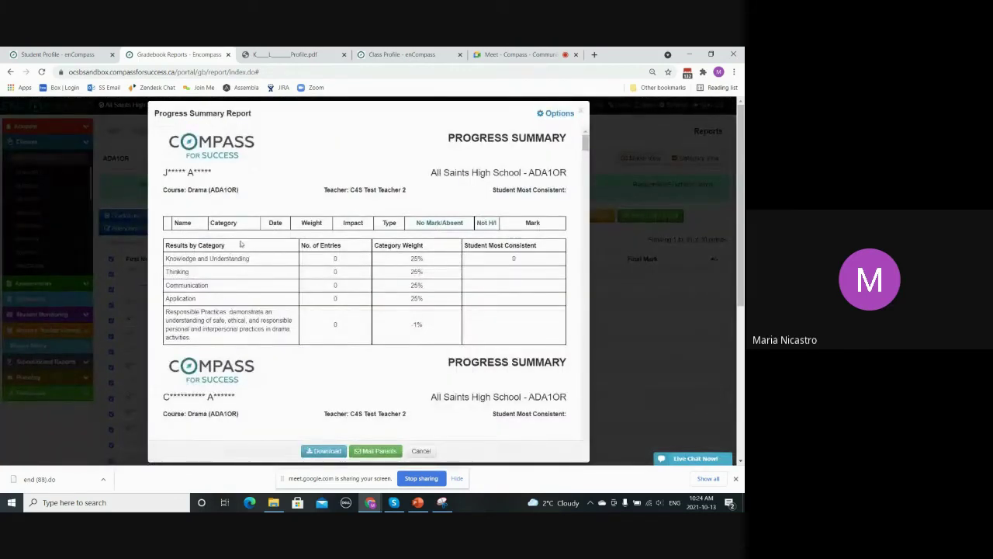
left_click(556, 113)
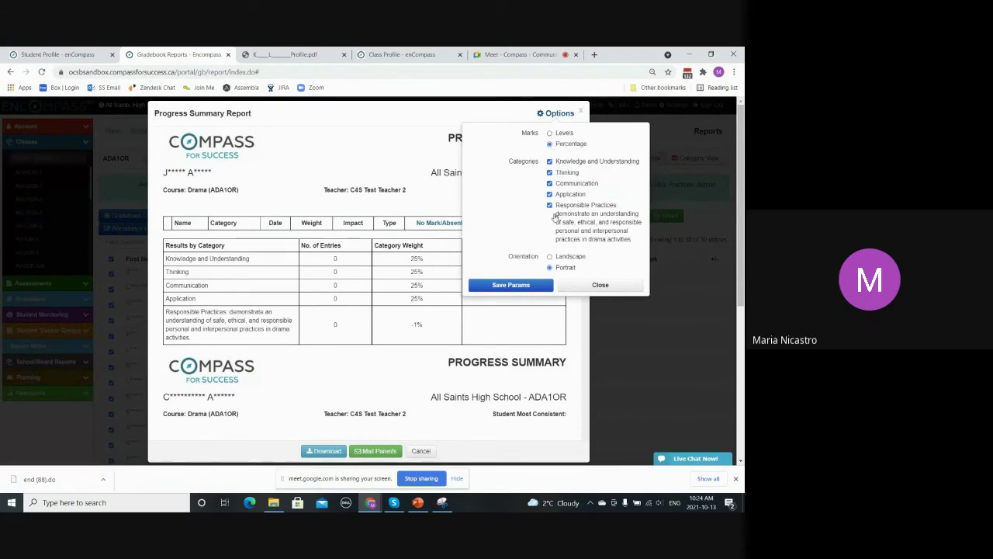
left_click(575, 285)
left_click(365, 451)
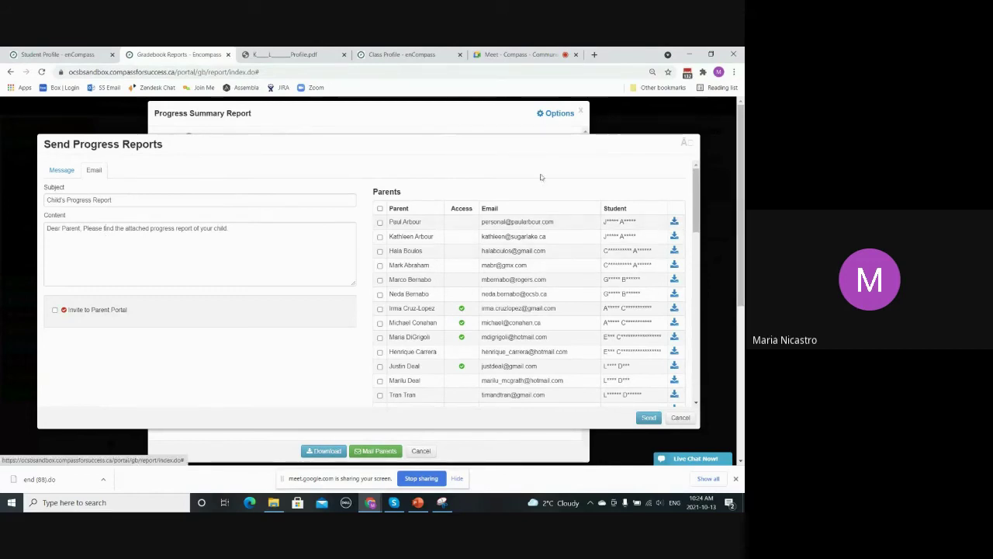
left_click(582, 113)
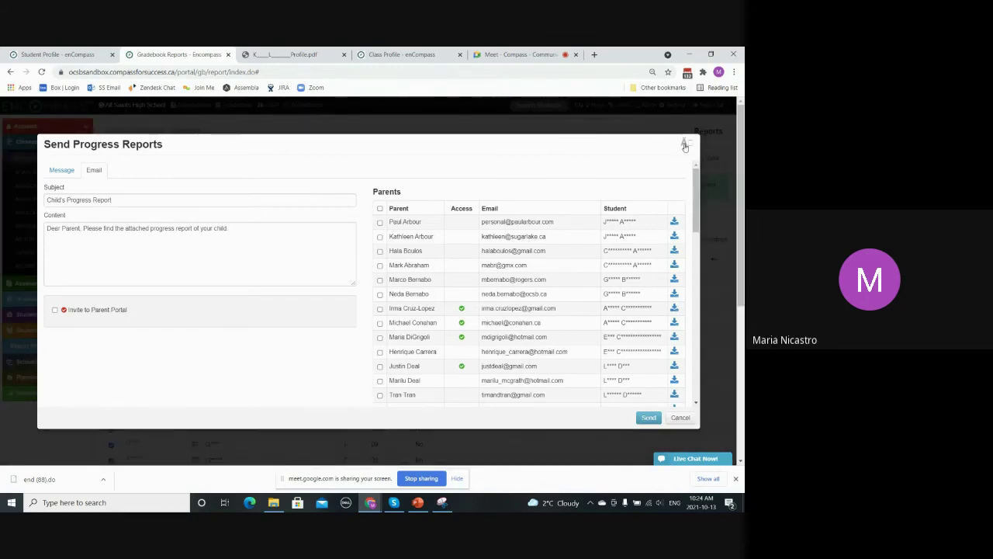
left_click(684, 145)
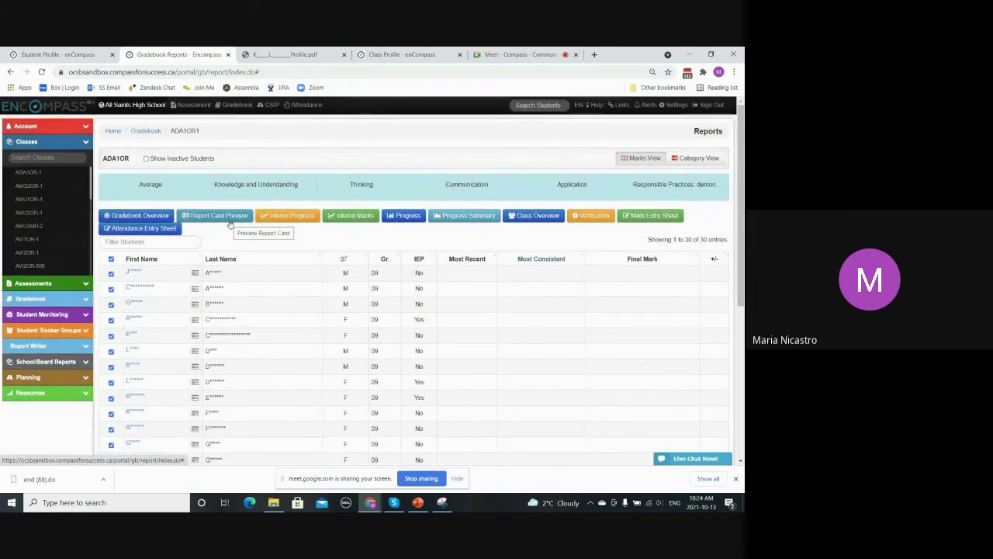
Open the Communication page and look through the parent recipients for class BBB4MR-2, leaving the selection list without choosing any.
left_click(65, 128)
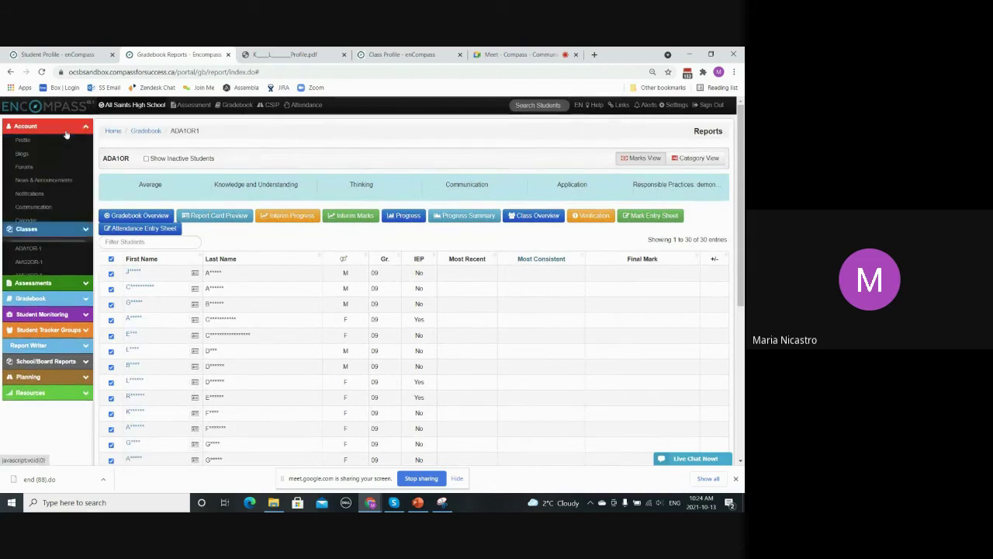
left_click(35, 207)
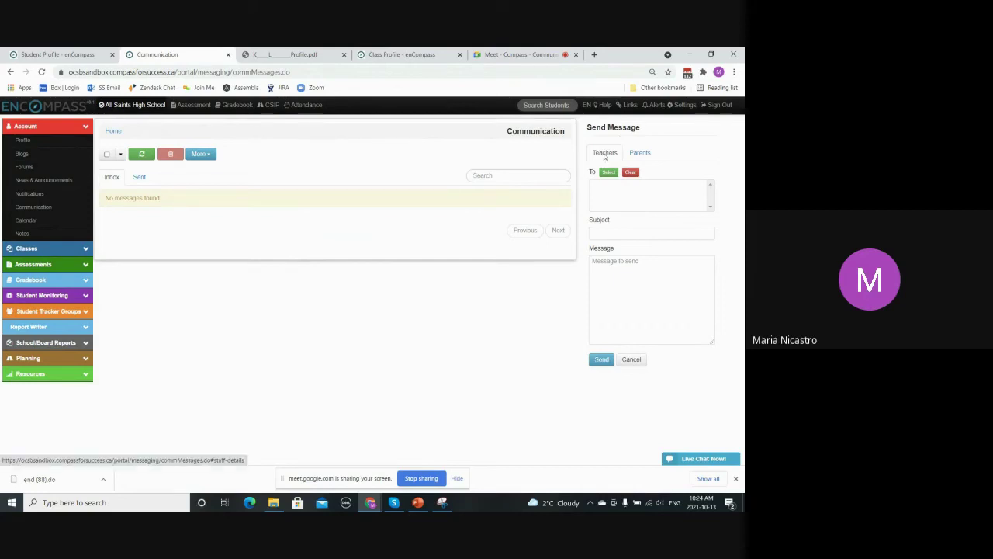
left_click(643, 152)
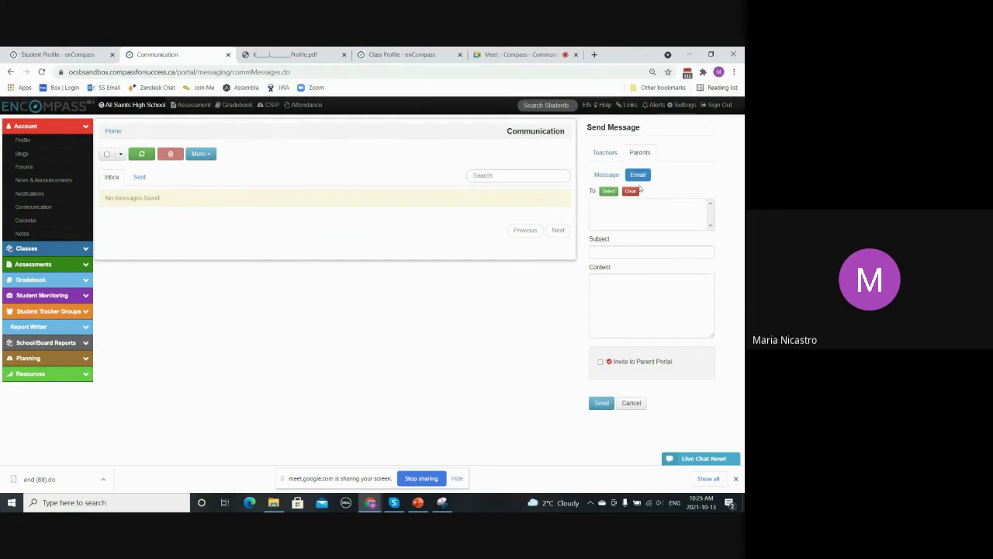
left_click(638, 190)
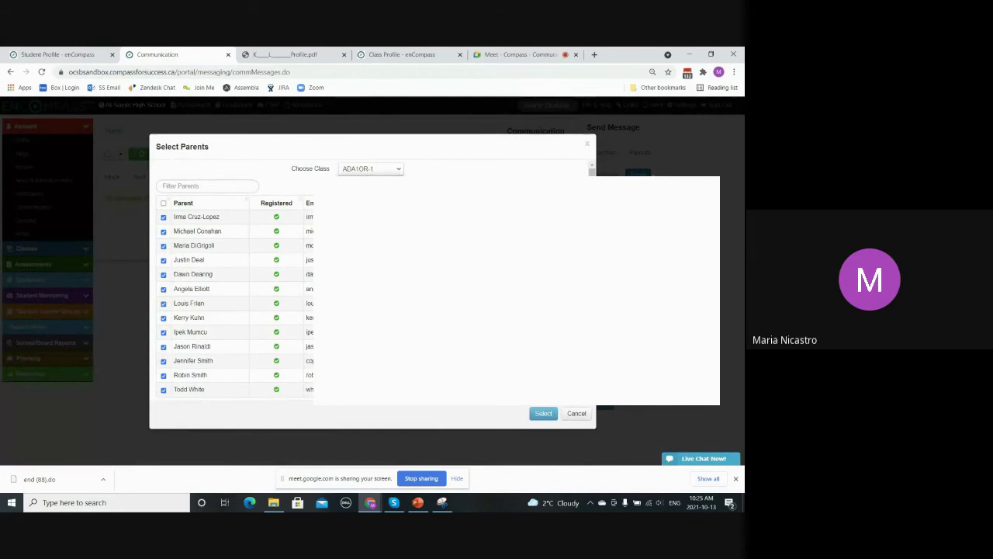
left_click(370, 168)
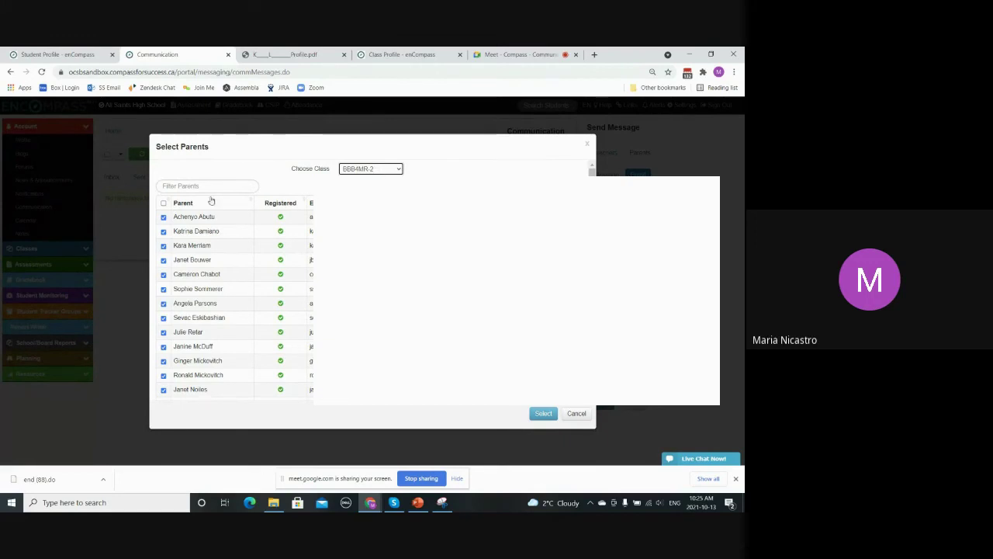
left_click(371, 169)
left_click(576, 413)
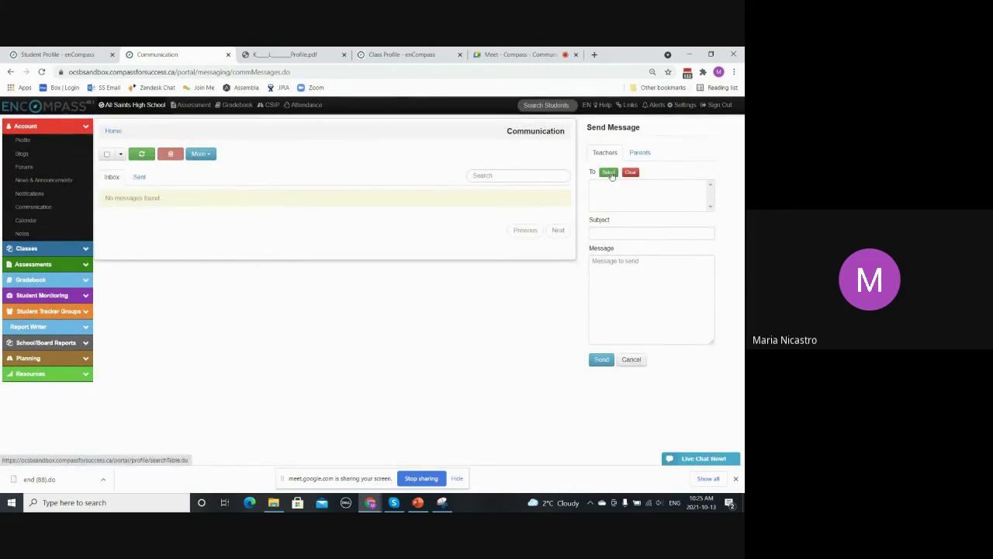
Look through the staff list and add SST All Saints as the recipient of a message to teachers.
left_click(609, 172)
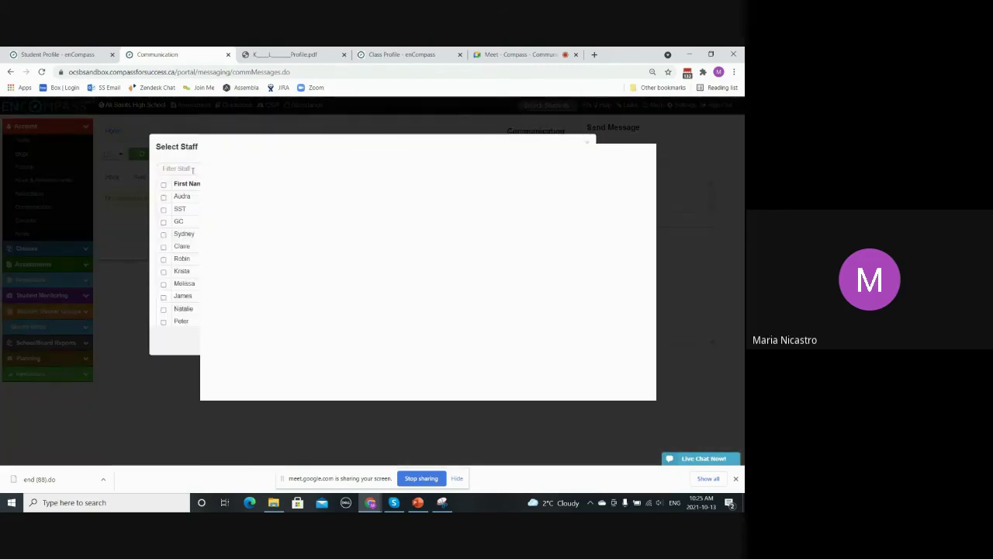
scroll(197, 196, "down", 10)
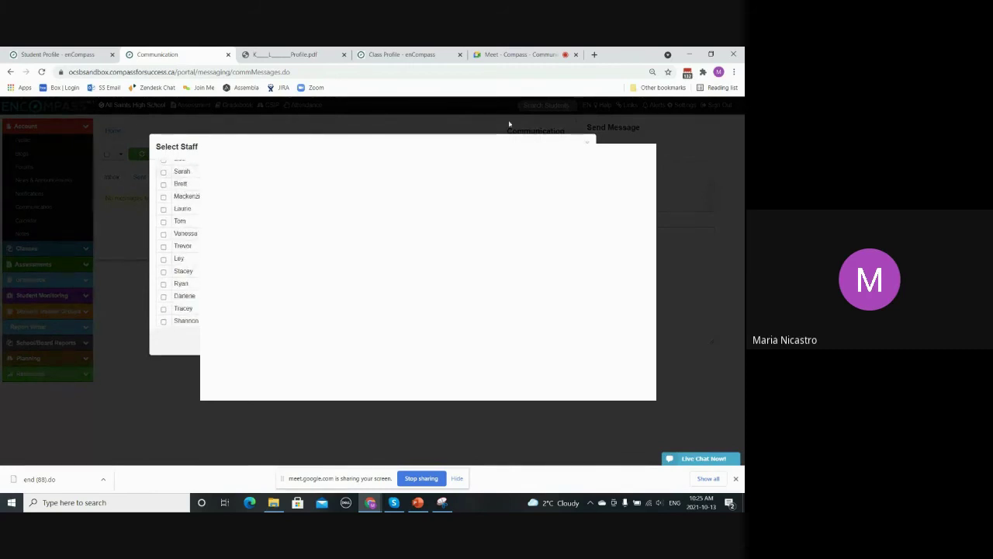
scroll(161, 204, "up", 10)
left_click(163, 209)
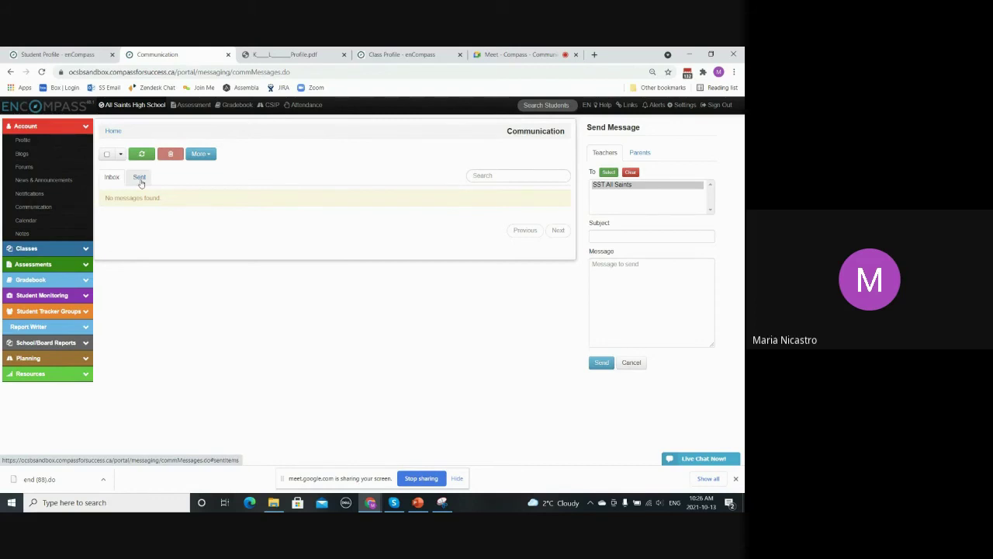
Look at the inbox and sent messages on the Communication page, along with the form for emailing parents.
left_click(114, 180)
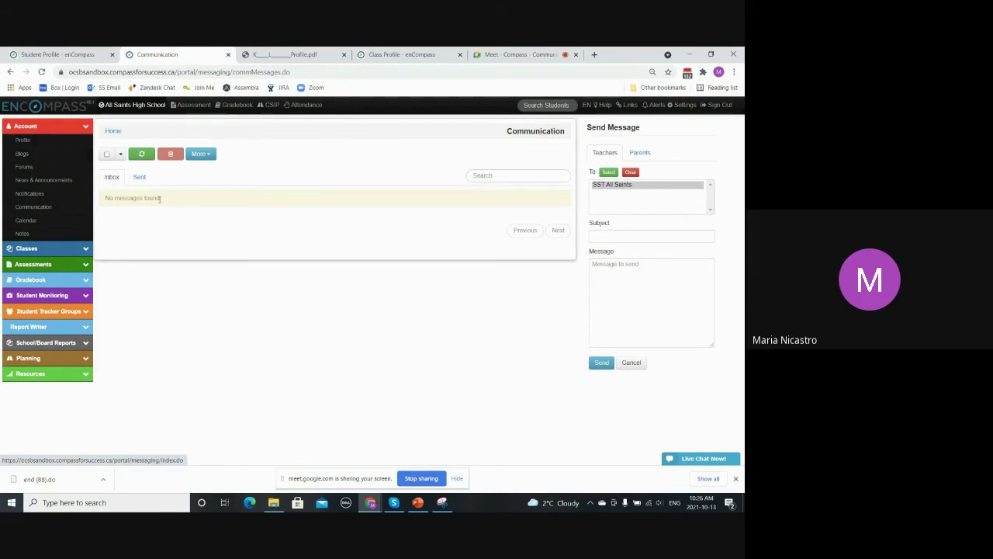
left_click(144, 179)
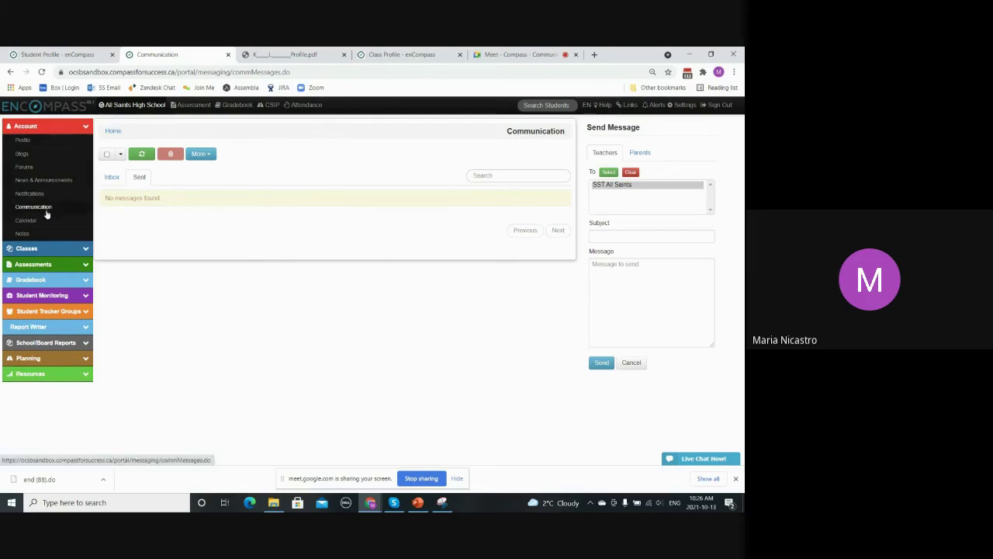
left_click(635, 155)
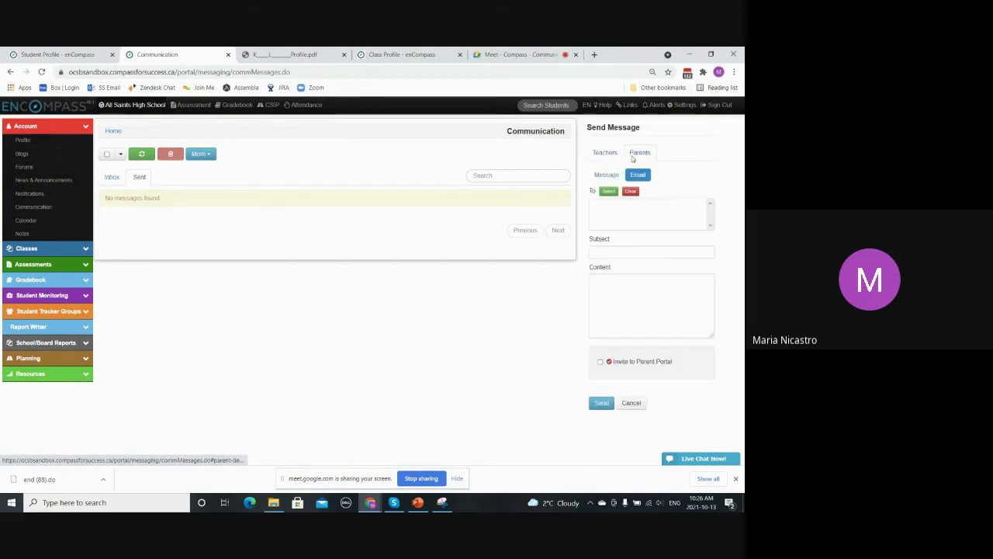
left_click(113, 178)
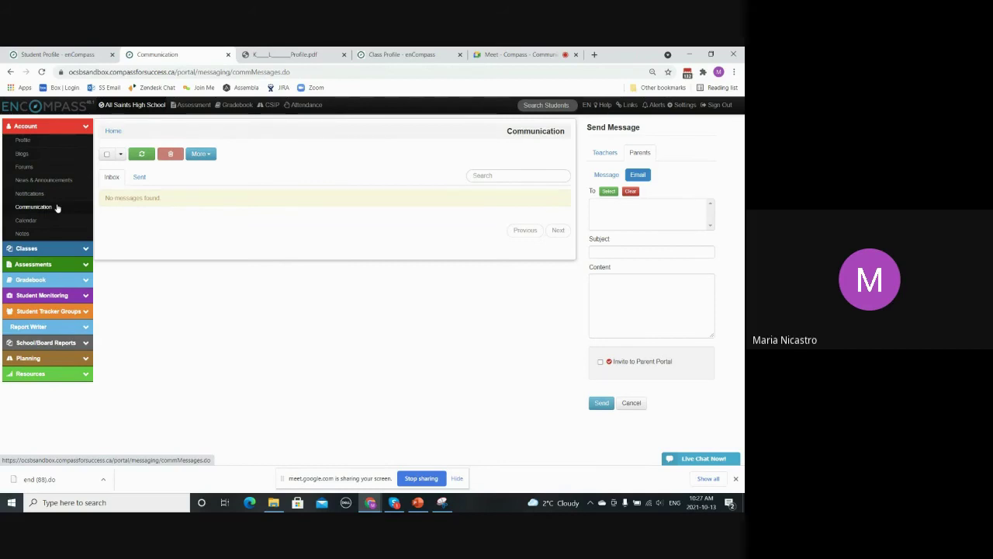
Return to the home page, sign out of the teacher account and sign back in to the SSO Test account.
left_click(113, 131)
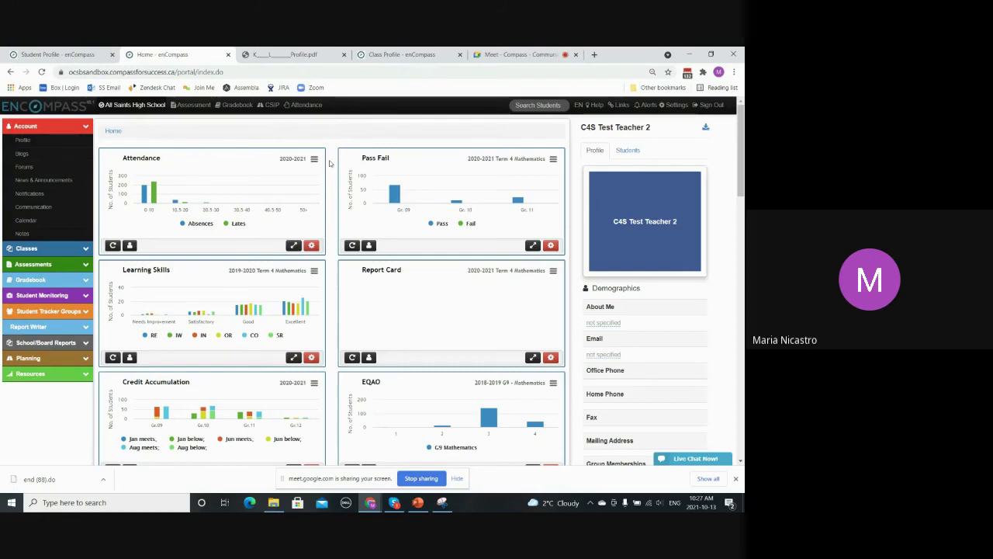
left_click(134, 107)
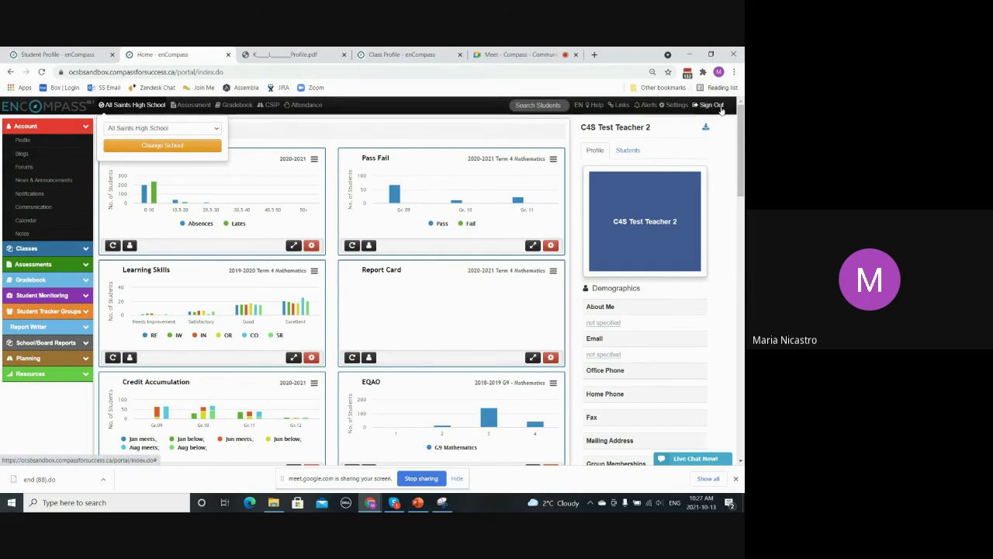
left_click(720, 107)
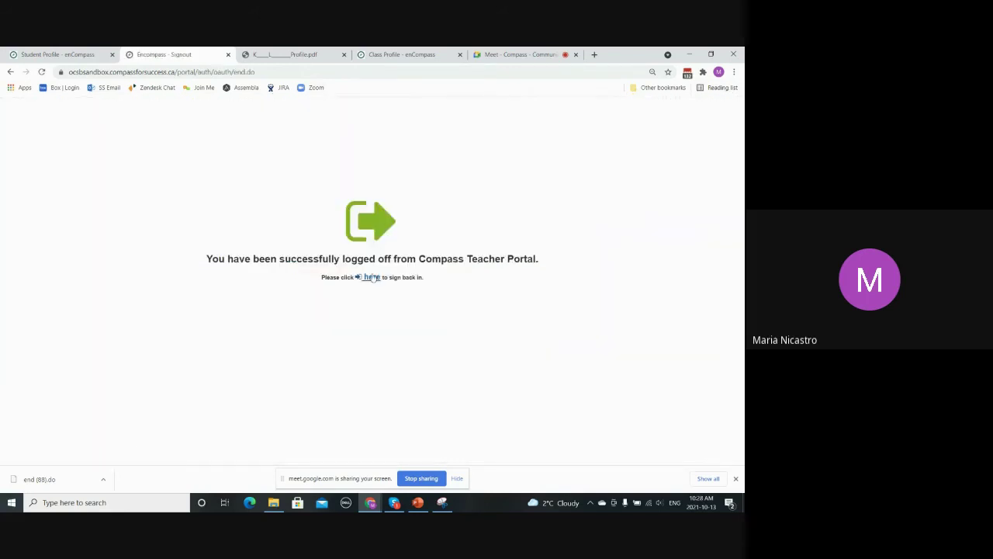
left_click(371, 277)
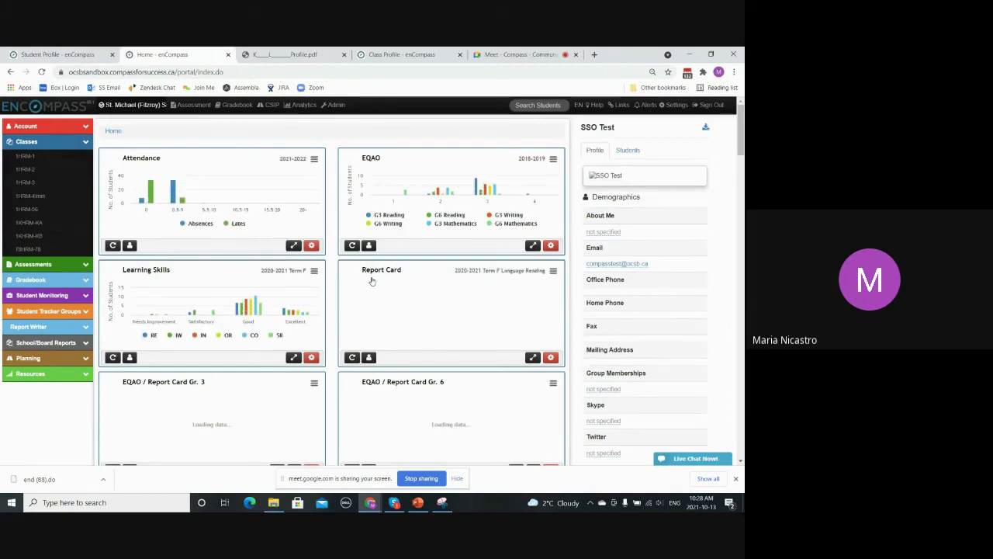
View the Student Interventions page and open the class profile of 1HRM-4Imm.
left_click(77, 295)
left_click(49, 217)
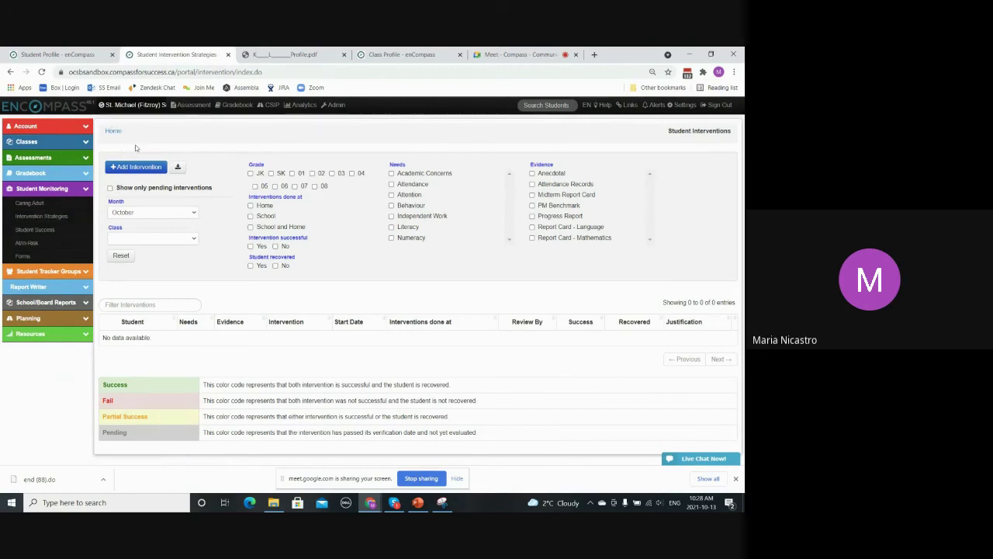
left_click(79, 144)
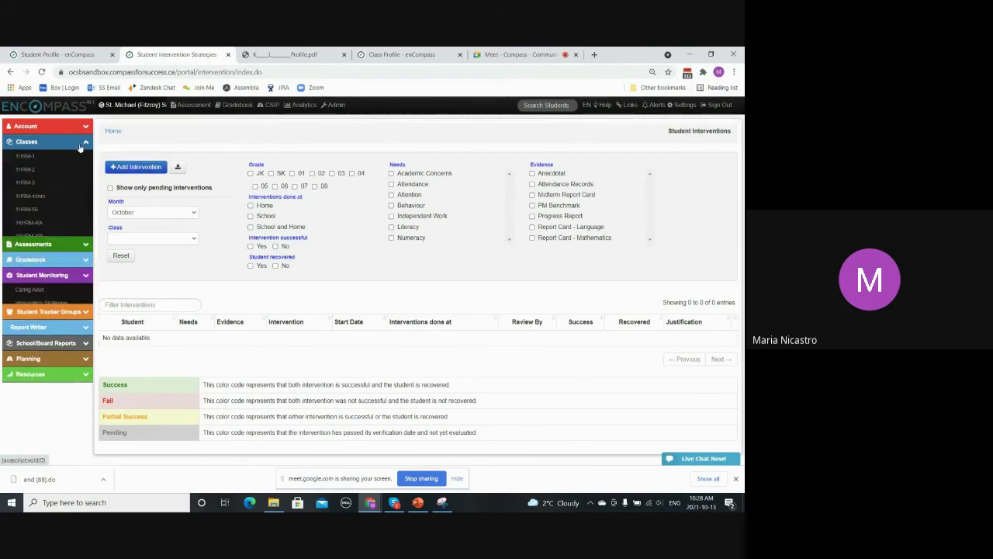
left_click(59, 201)
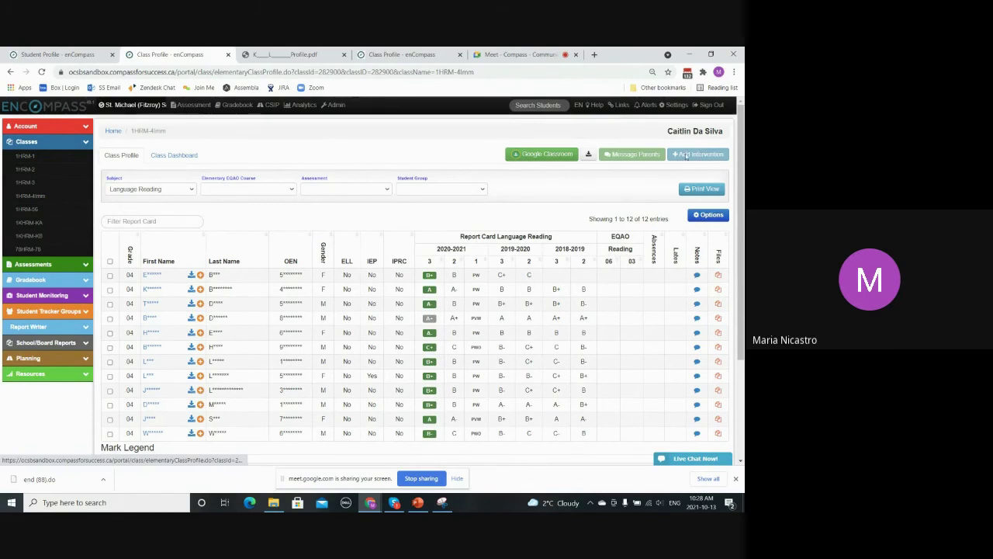
View the Create Intervention form for the first two students in the class, close it without saving and clear the selection.
left_click(110, 274)
left_click(110, 288)
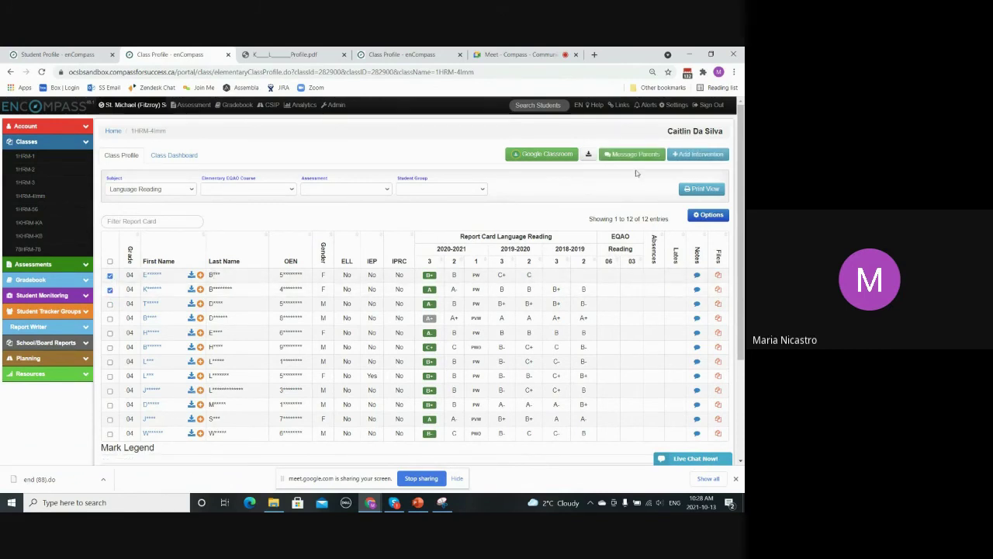
left_click(697, 158)
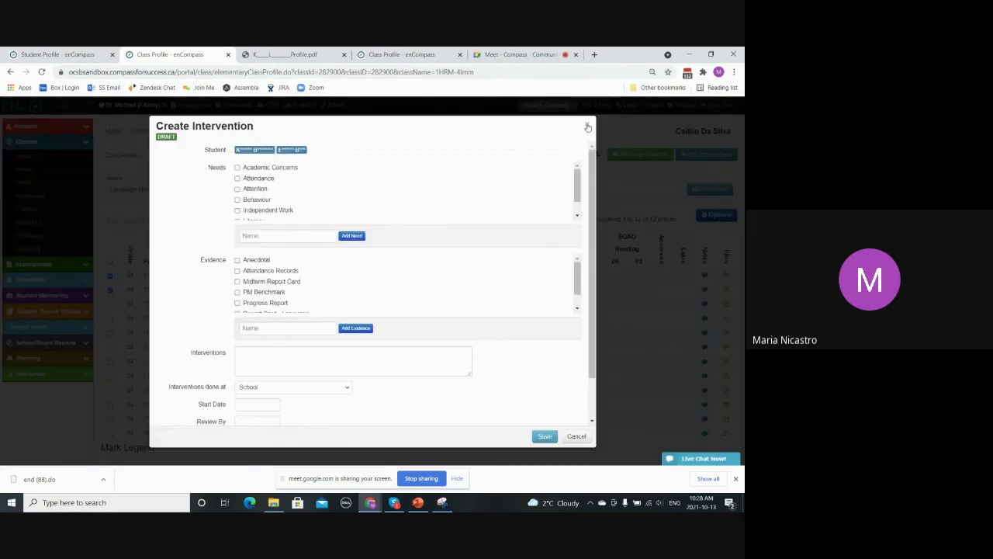
left_click(587, 126)
left_click(109, 275)
left_click(110, 289)
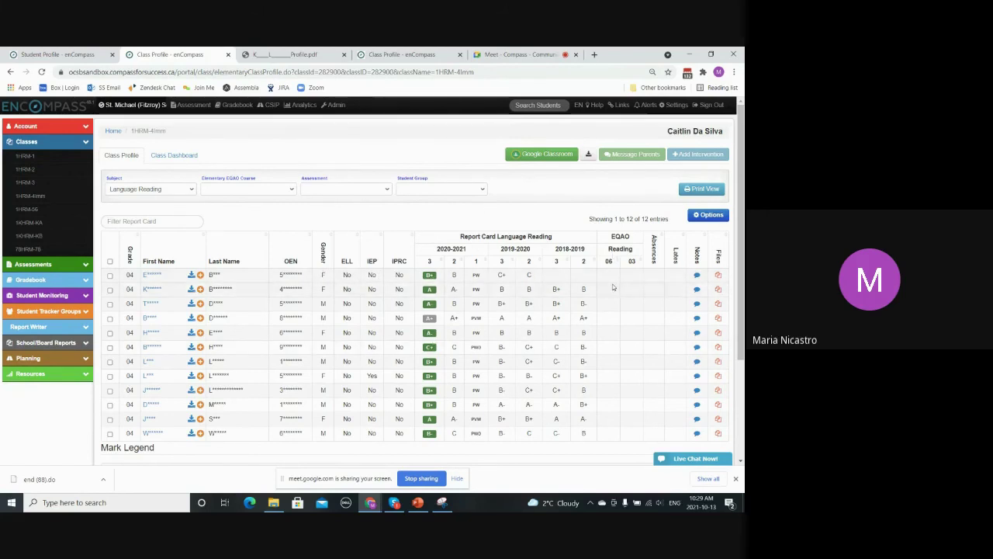
Sort the class by the 2020-2021 term 3 Language Reading mark, lowest first, and look at the available student groups without choosing one.
left_click(432, 261)
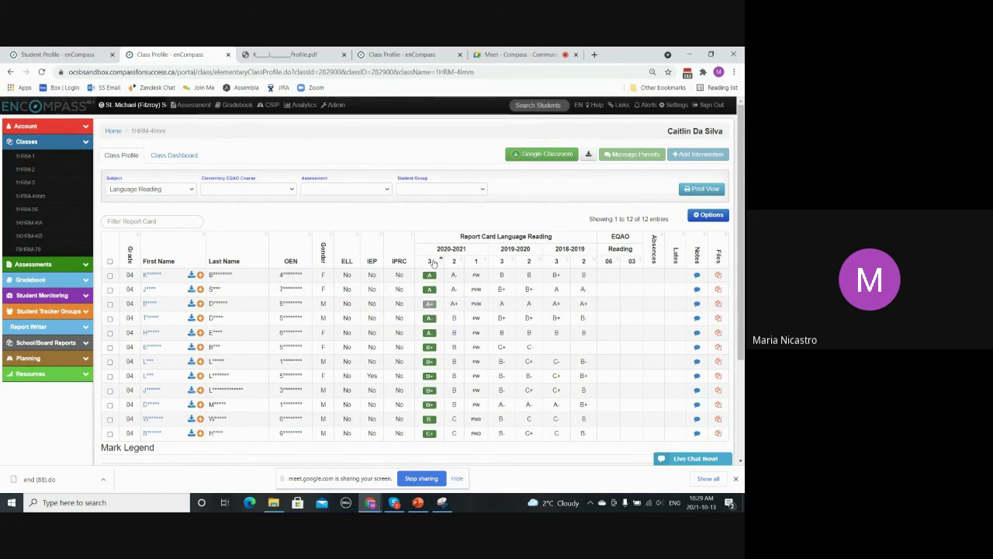
left_click(432, 263)
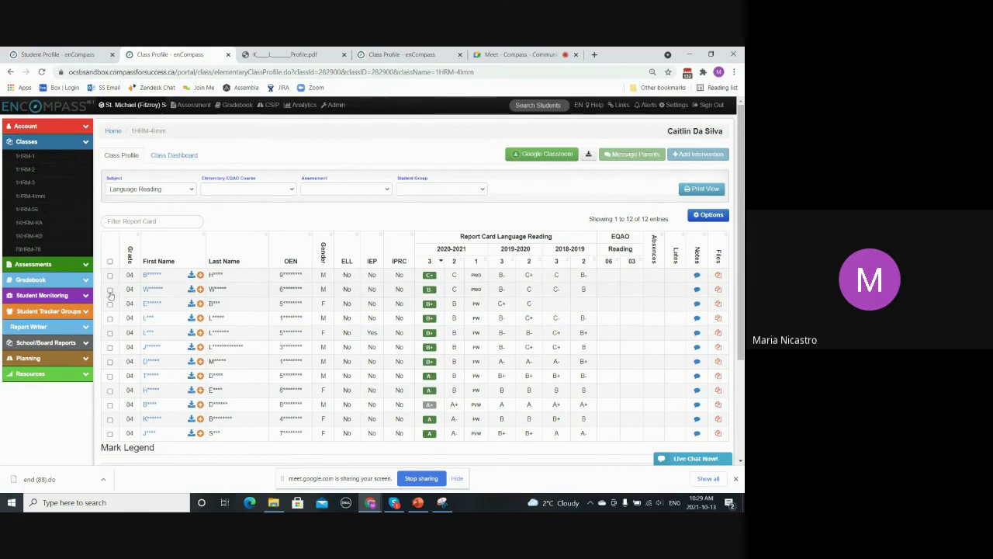
left_click(433, 190)
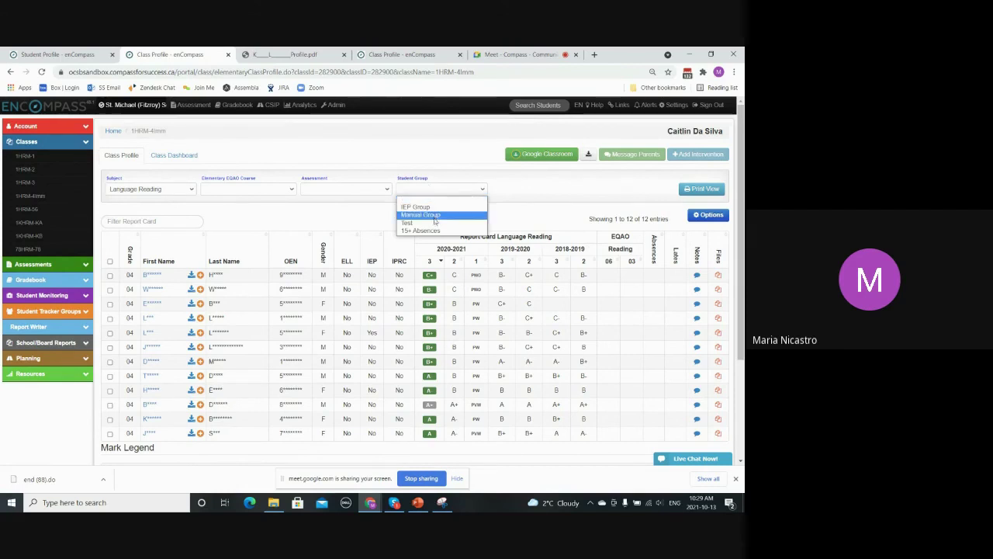
left_click(319, 220)
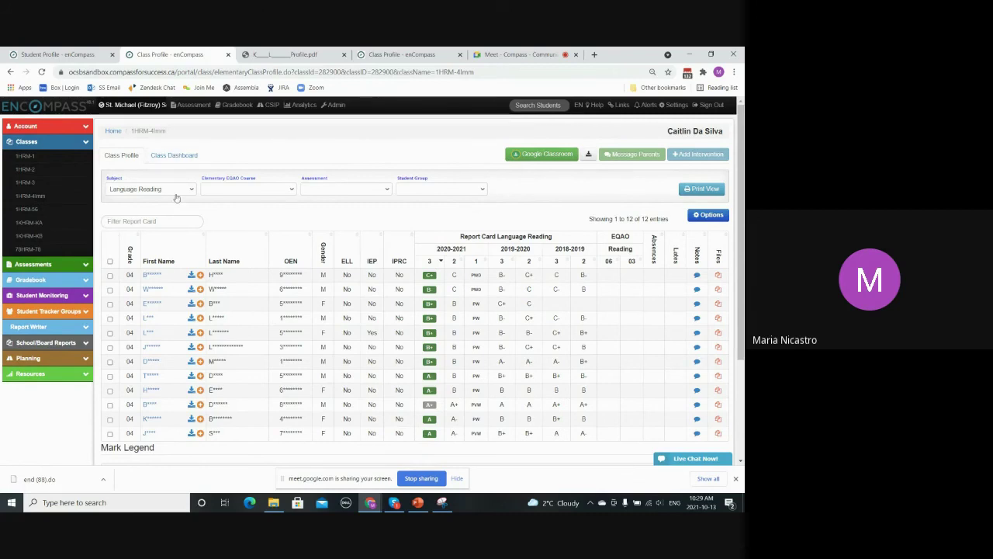
Select only the first student in the sorted class list and start a new intervention for that student.
left_click(109, 262)
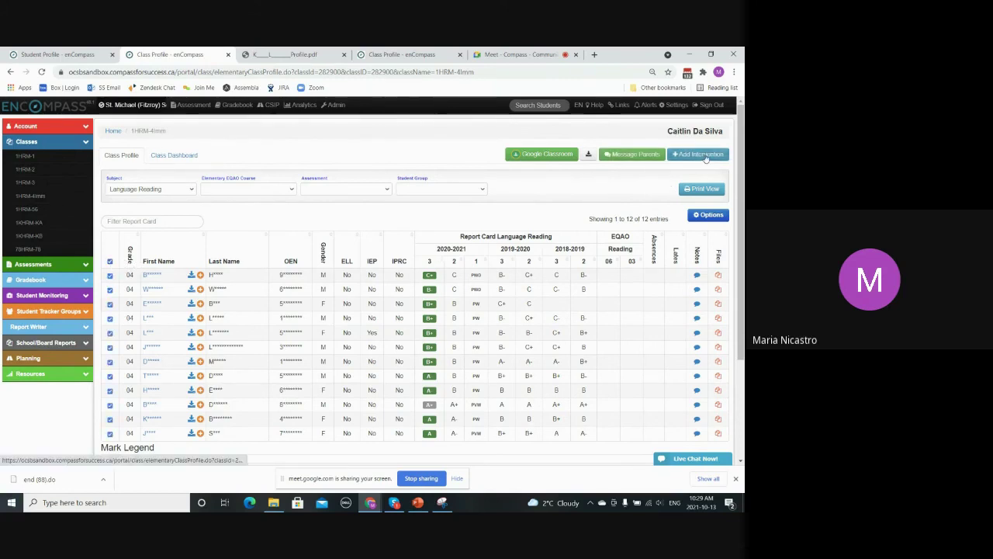
left_click(110, 263)
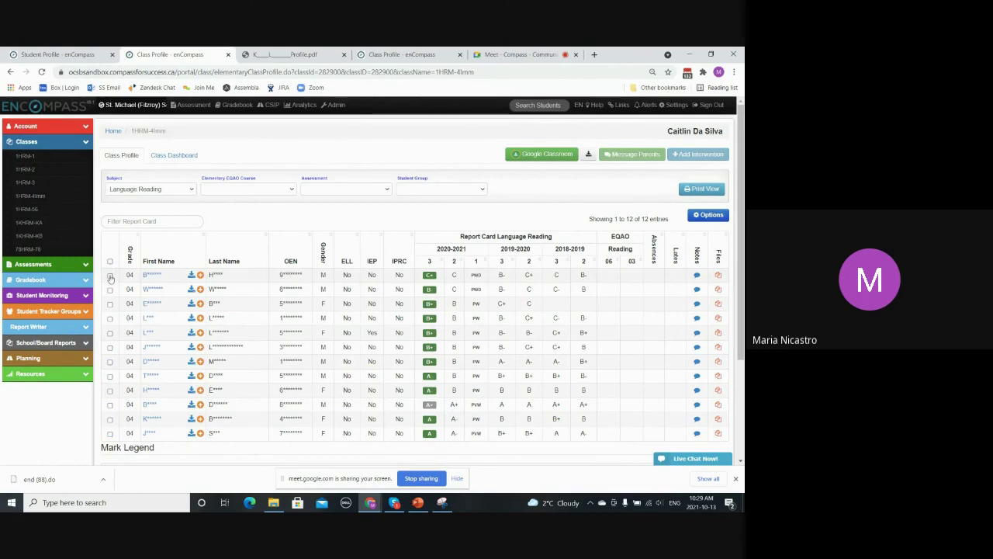
left_click(110, 276)
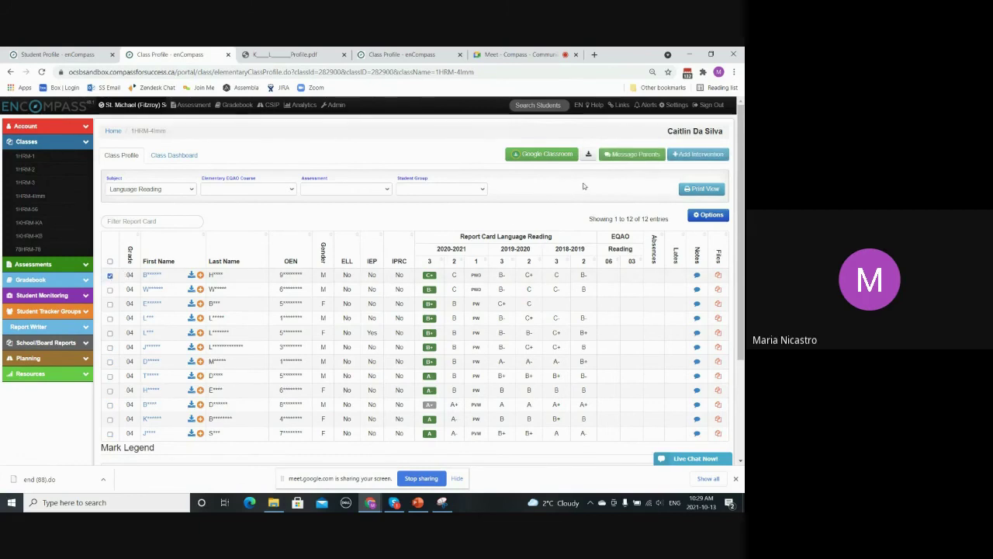
left_click(697, 155)
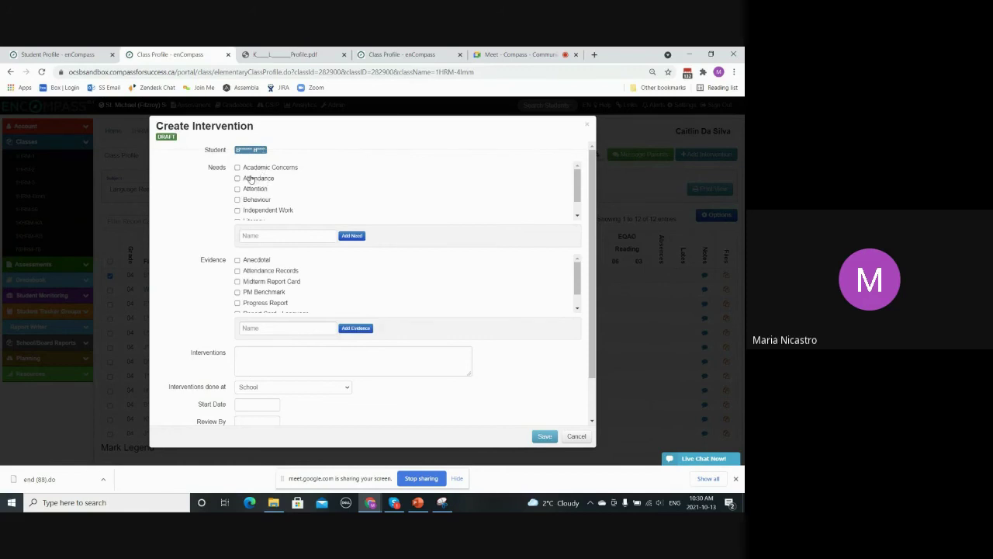
Try Attendance as the need with Attendance Records as the evidence, and look through the remaining evidence options.
scroll(393, 195, "down", 1)
scroll(392, 195, "up", 1)
left_click(238, 271)
scroll(489, 306, "down", 5)
scroll(376, 283, "up", 1)
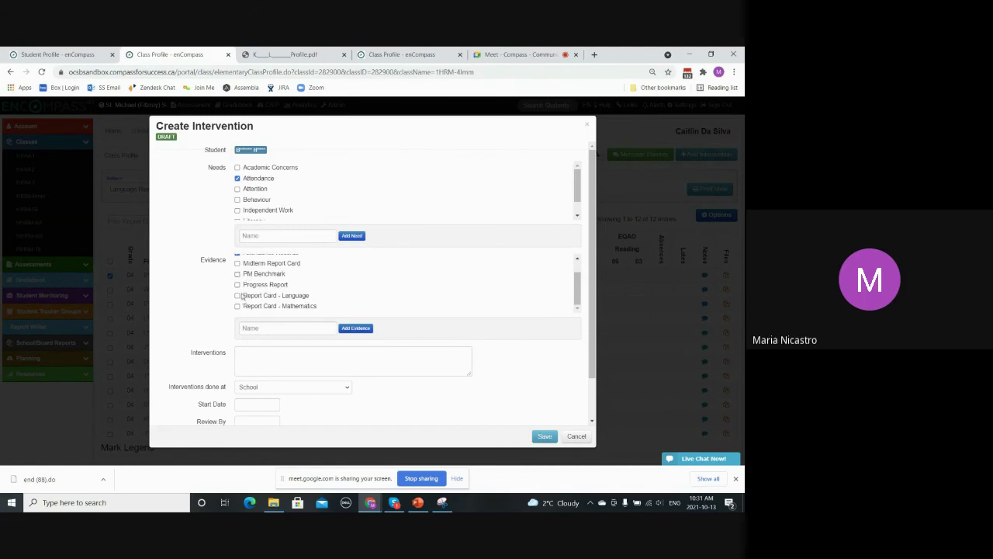
scroll(256, 276, "up", 1)
scroll(256, 276, "up", 1)
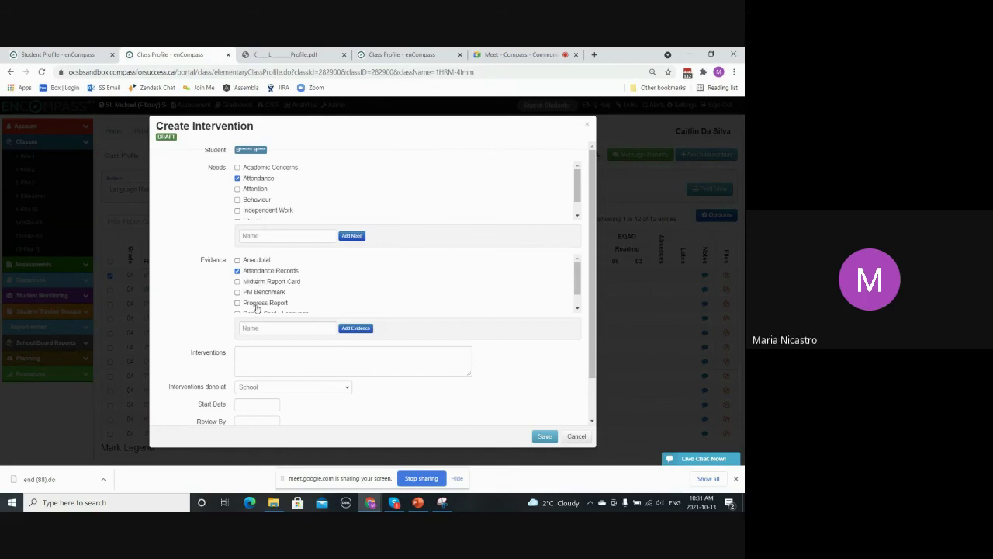
Change the intervention's need to Academic Concerns and its evidence to Report Card - Language only.
left_click(238, 167)
left_click(237, 178)
scroll(242, 299, "down", 1)
left_click(237, 295)
scroll(238, 268, "up", 1)
left_click(238, 270)
scroll(314, 309, "down", 3)
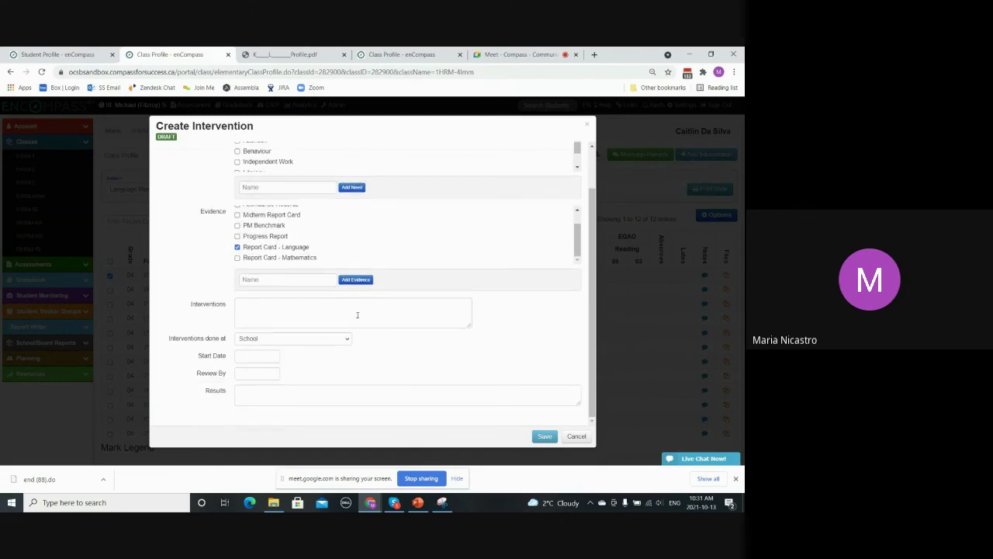
Enter "Intervention" as the intervention description and set where it is done to School.
left_click(268, 310)
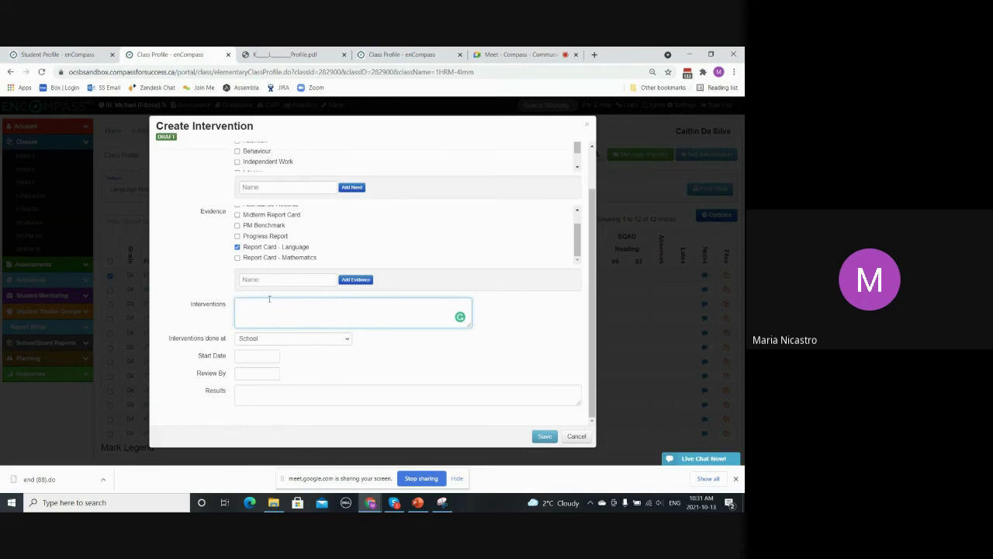
type("Intervention")
left_click(266, 341)
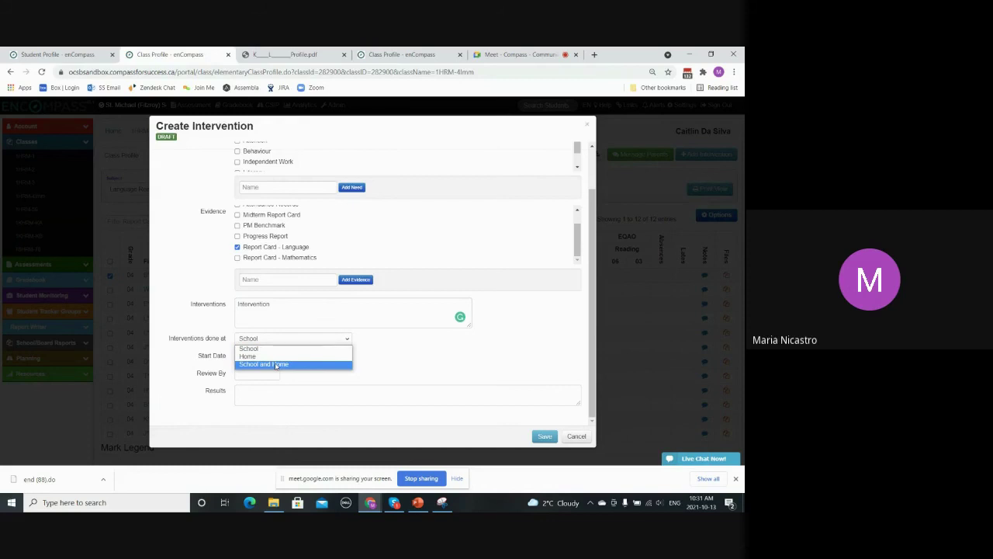
left_click(276, 350)
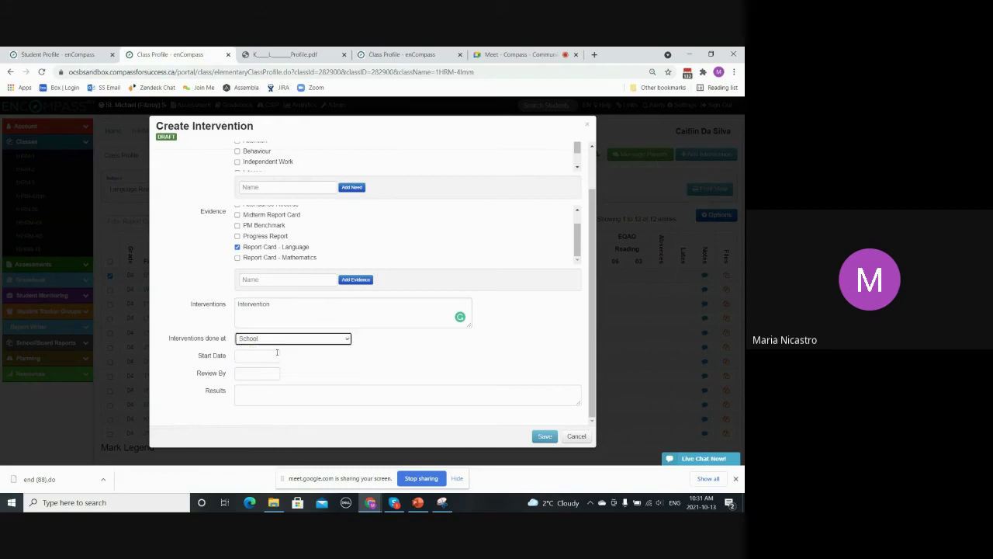
Set the start date to 10/13/2021 and the review date to 10/29/2021, and save the intervention.
left_click(244, 356)
left_click(283, 343)
left_click(246, 374)
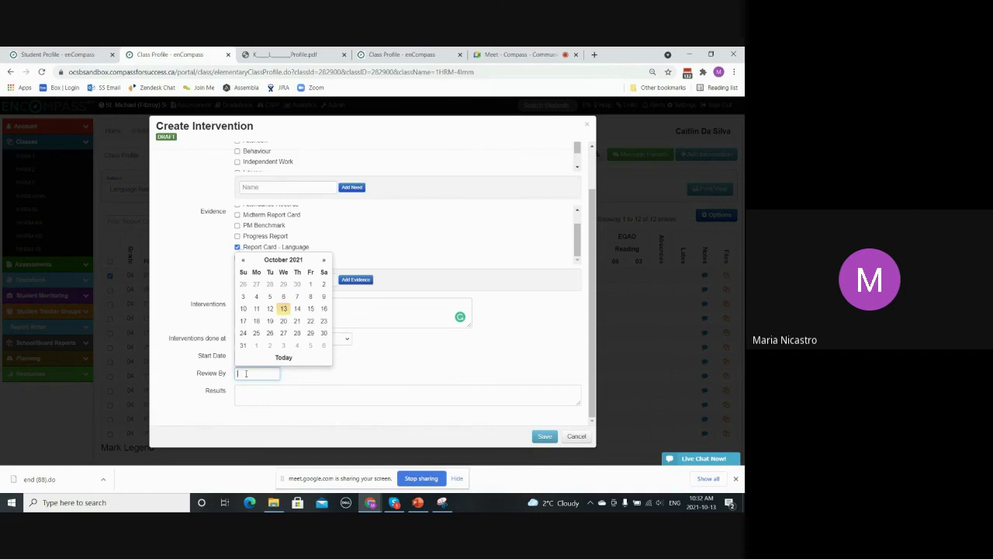
left_click(310, 333)
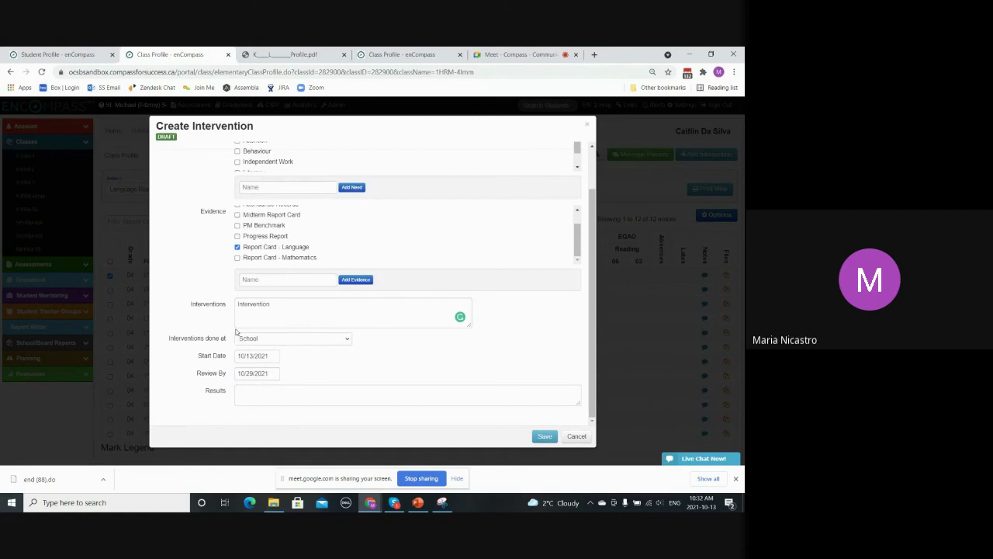
left_click(545, 437)
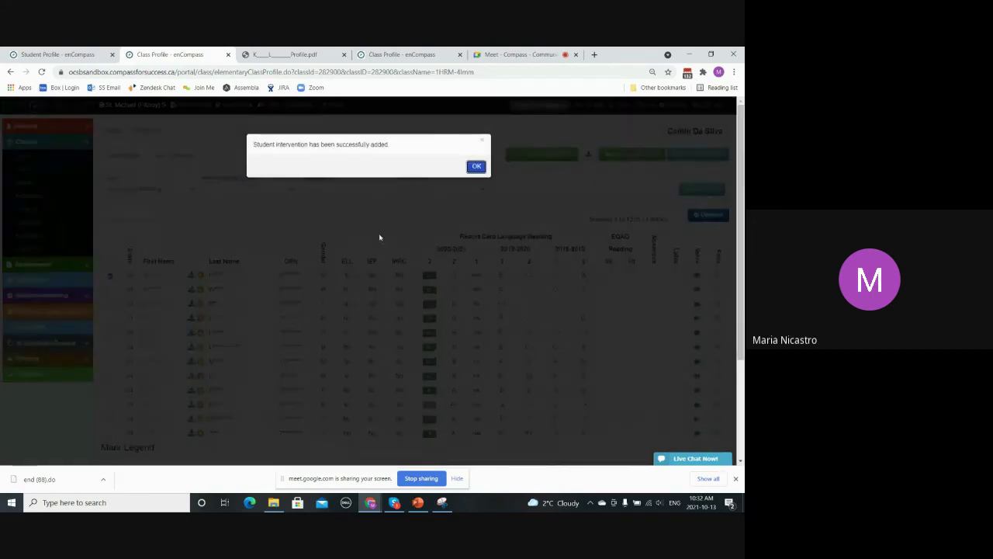
left_click(474, 167)
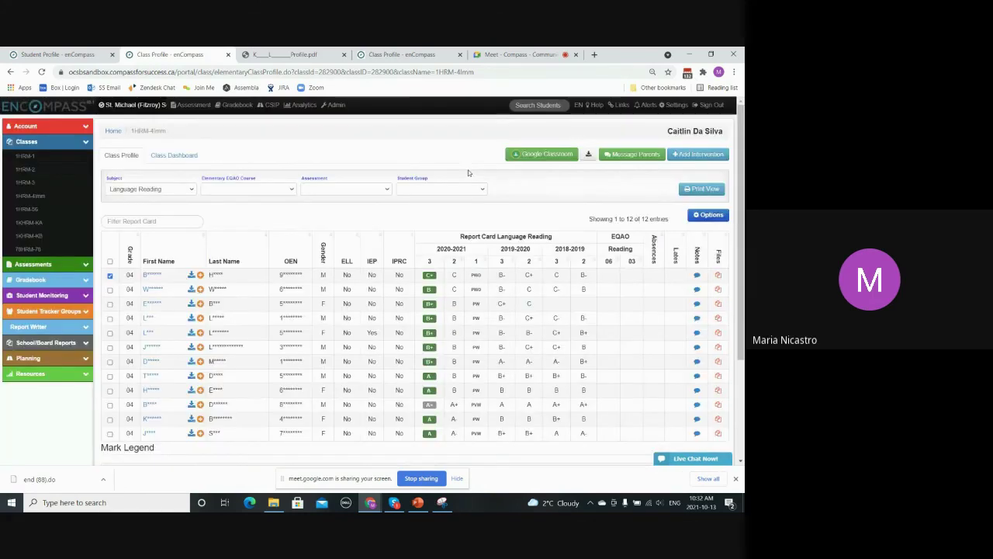
Open the Intervention Strategies page and view the interventions for October.
left_click(67, 296)
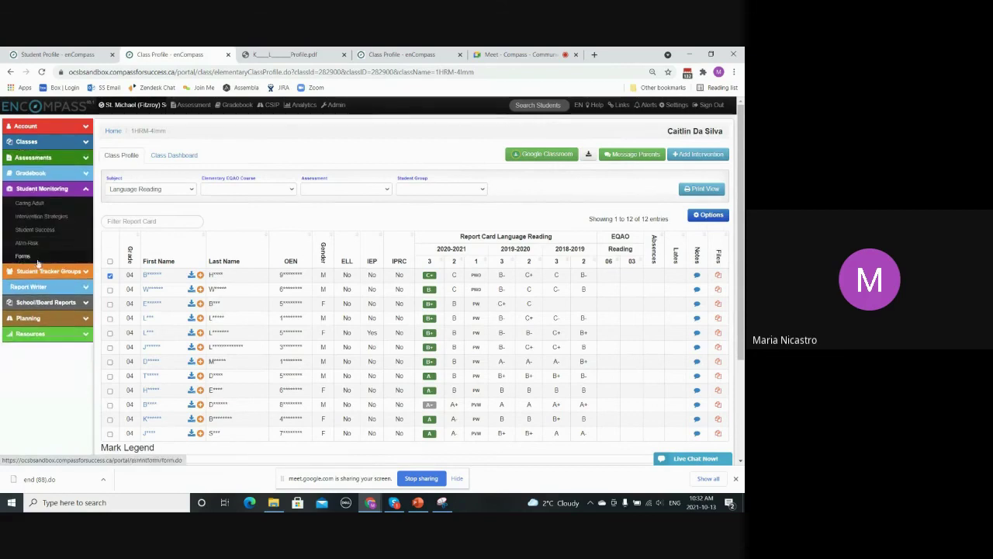
left_click(41, 216)
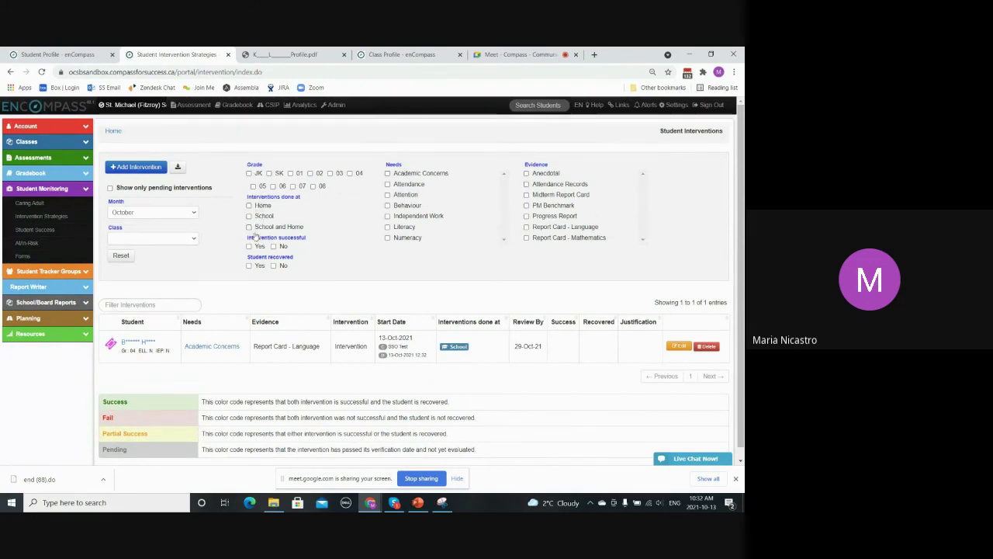
left_click(148, 214)
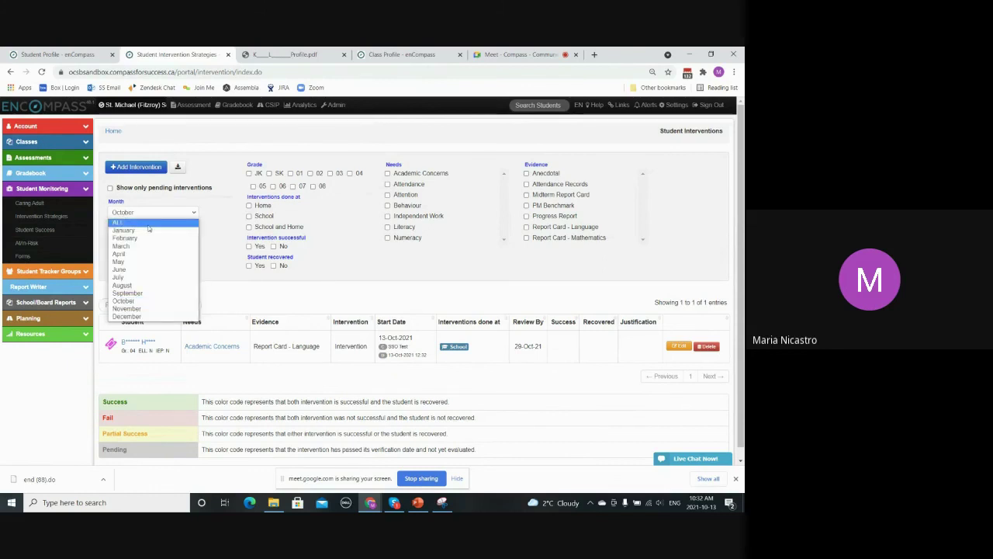
left_click(147, 301)
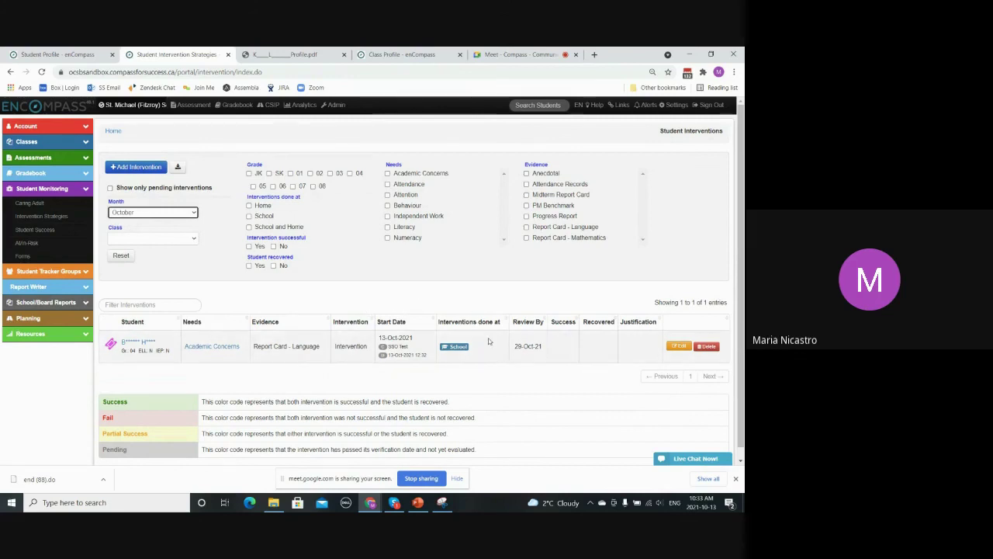
Edit the listed intervention to mark it successful and the student as not recovered, keep the review date, and save it.
left_click(679, 347)
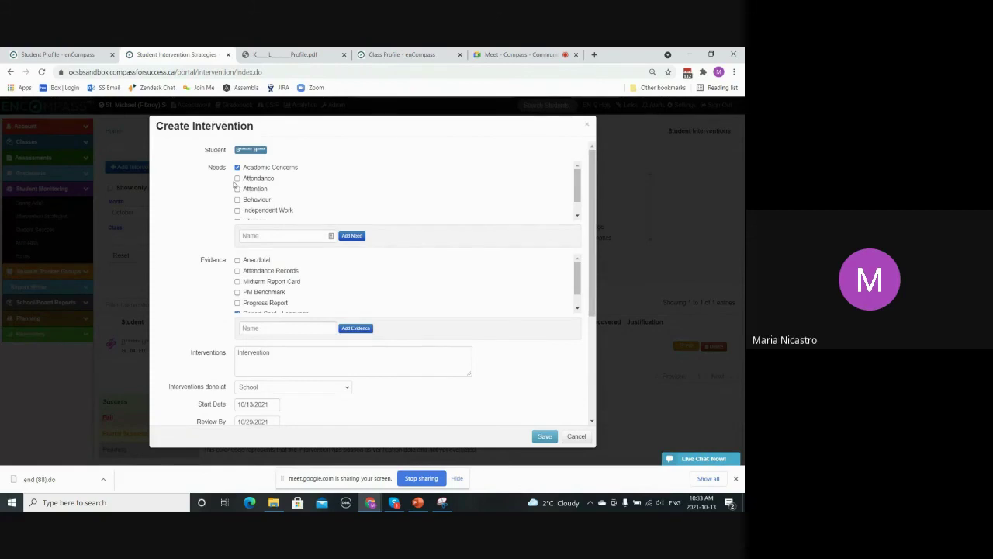
left_click_drag(590, 216, 606, 341)
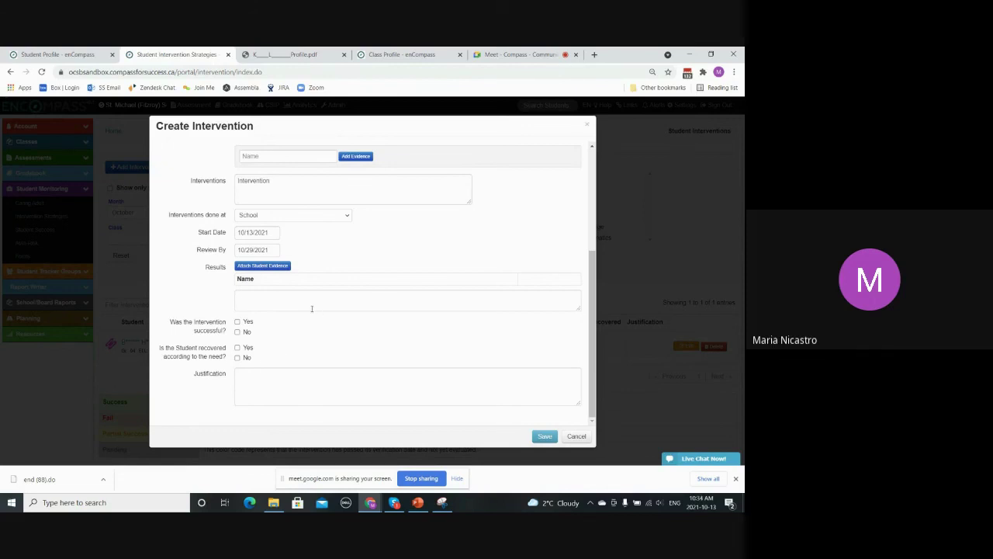
left_click(238, 322)
left_click(237, 349)
left_click(238, 359)
left_click(238, 358)
left_click(252, 249)
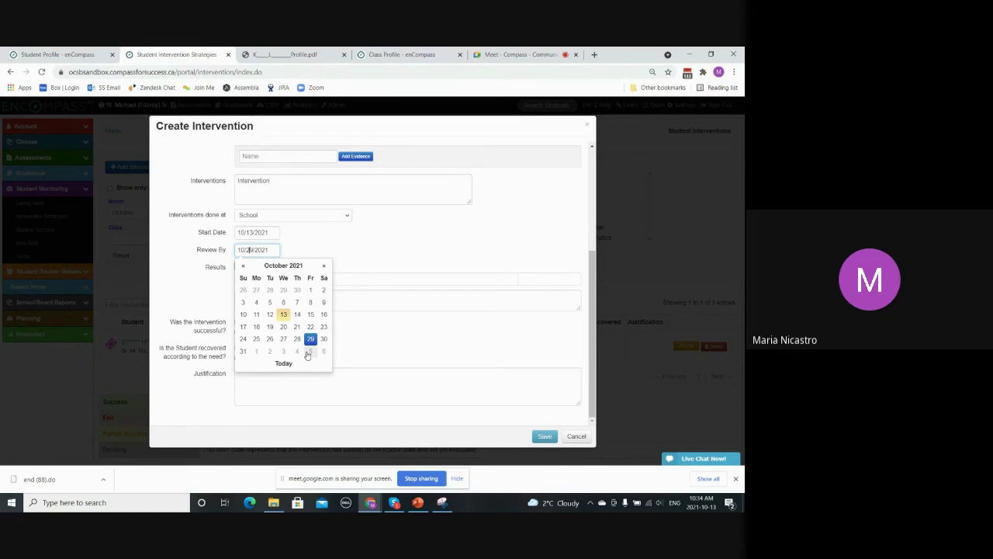
left_click(388, 272)
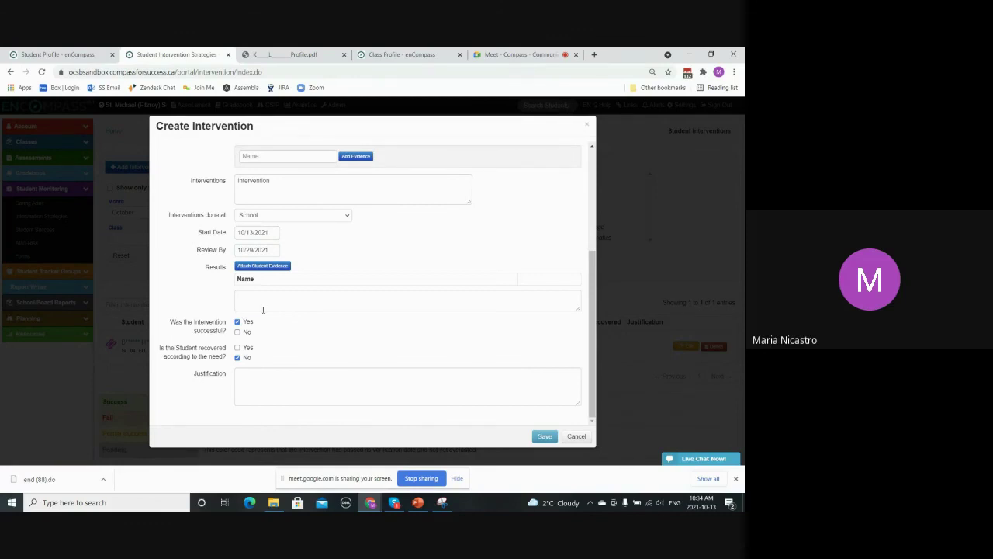
left_click(241, 378)
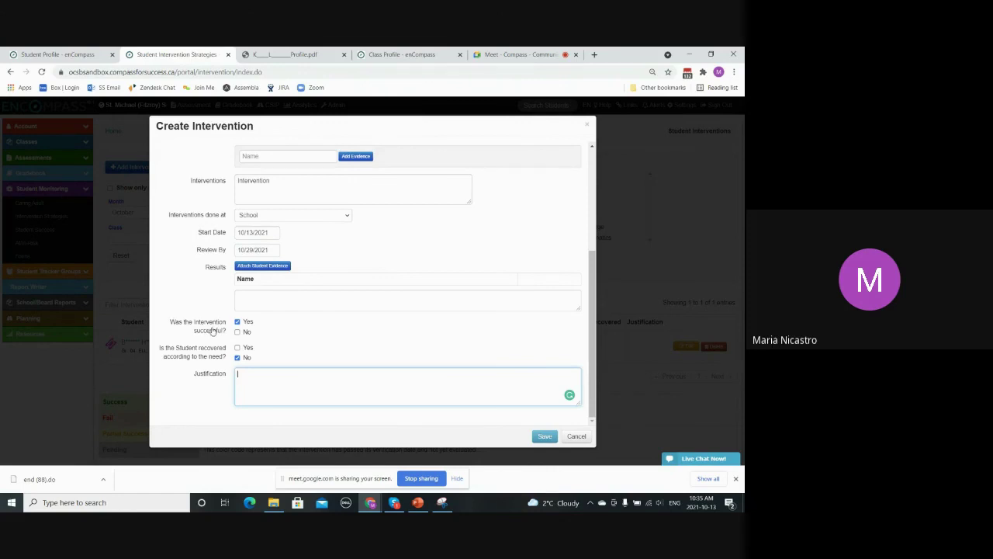
left_click(545, 437)
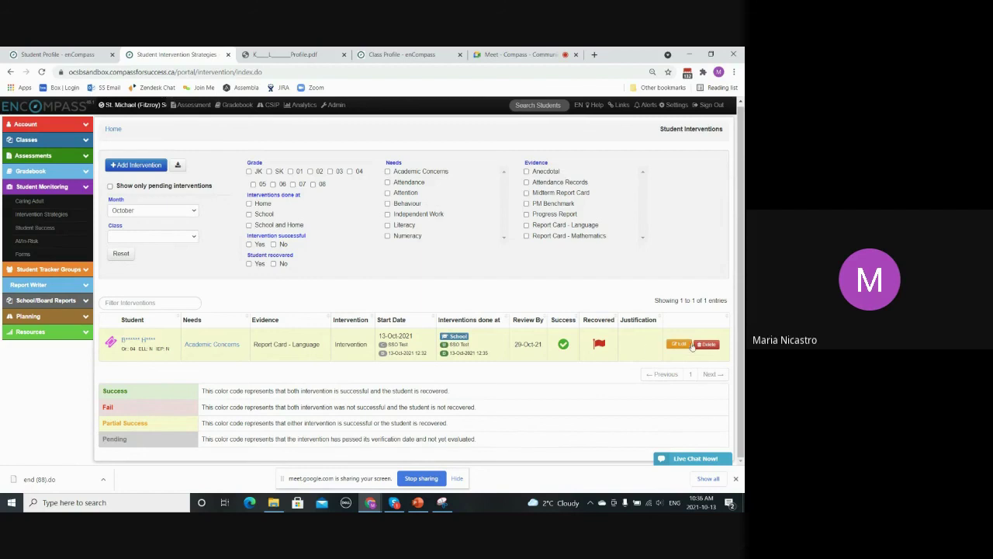
Open the student's profile from the intervention list in a new tab and view the interventions recorded there.
right_click(146, 342)
left_click(163, 347)
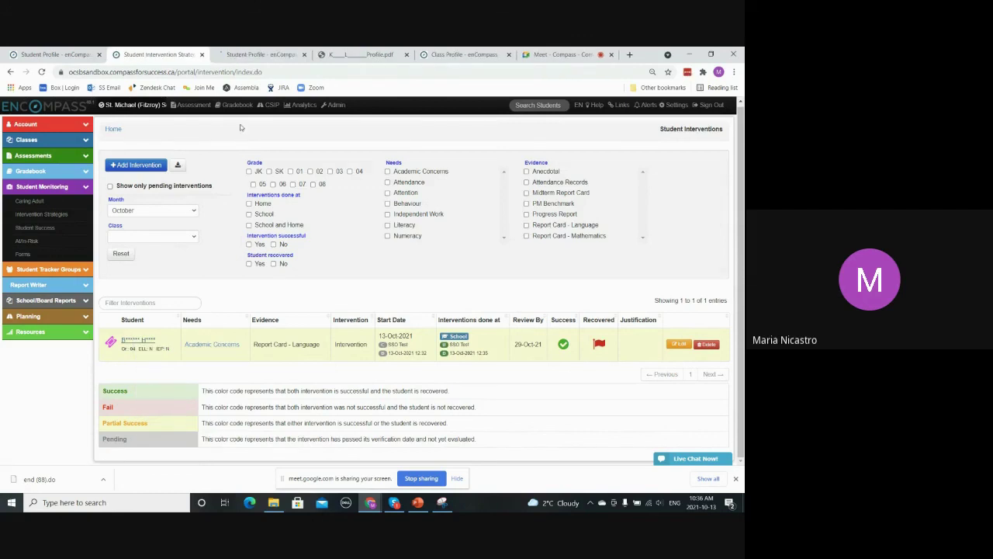
left_click(253, 56)
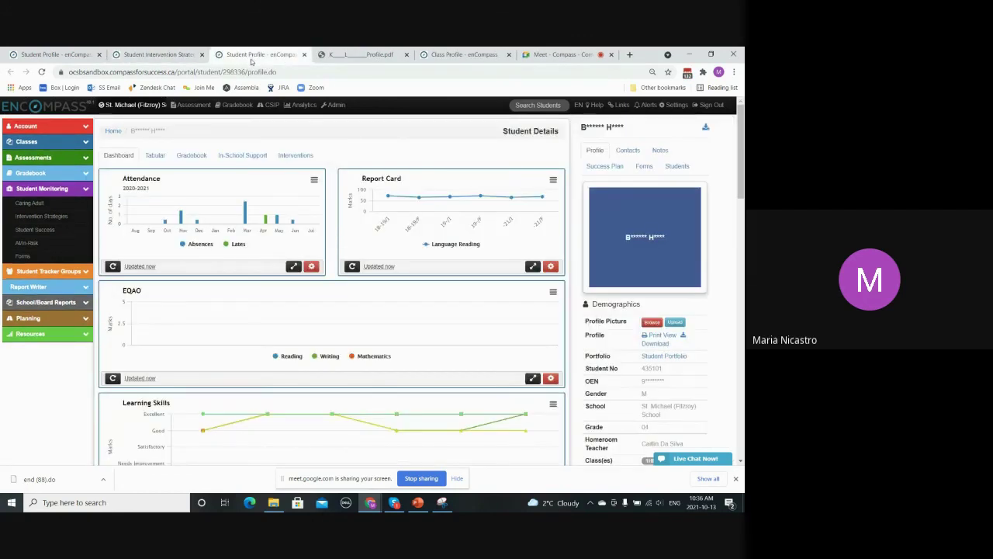
left_click(289, 156)
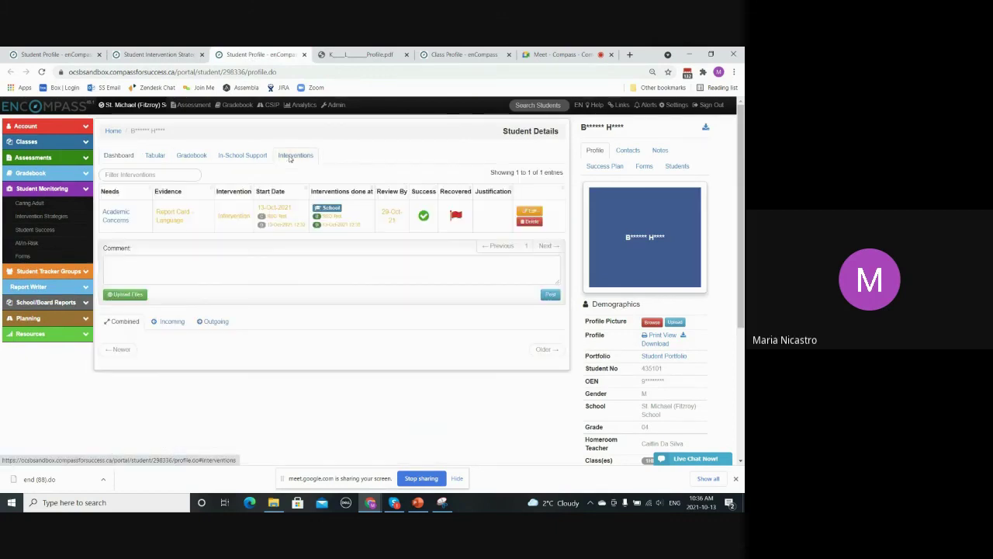